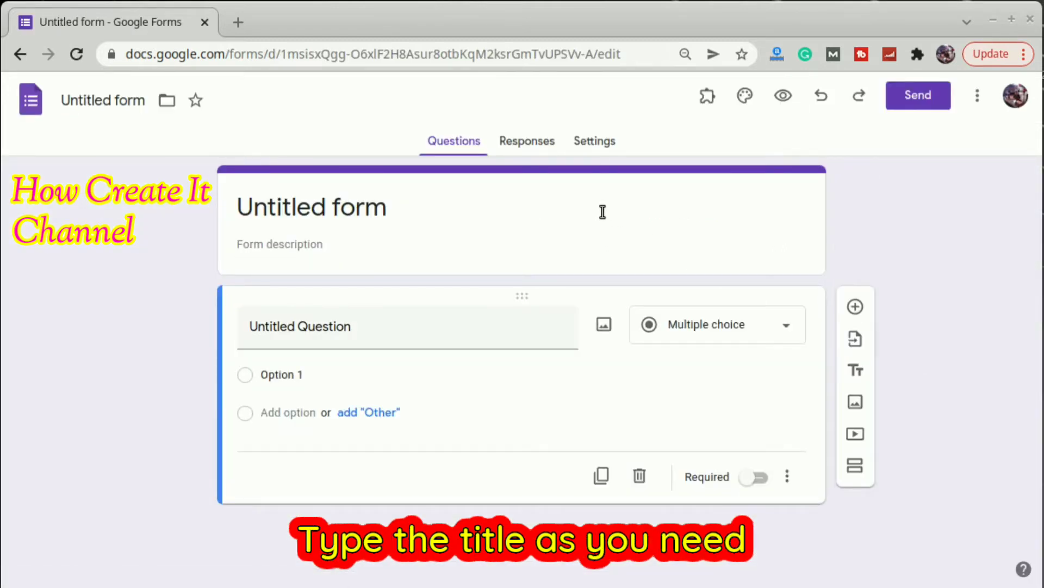
Replace the untitled form's title with "Google Form Logic Jump"
{"action": "left_click", "coordinate": [603, 211]}
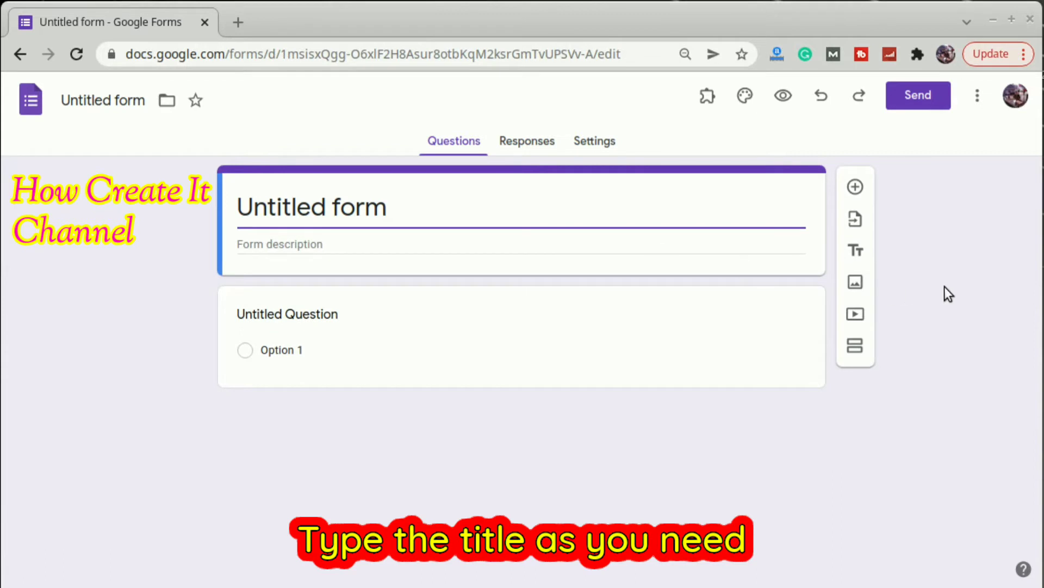
{"action": "key", "text": "ctrl+a"}
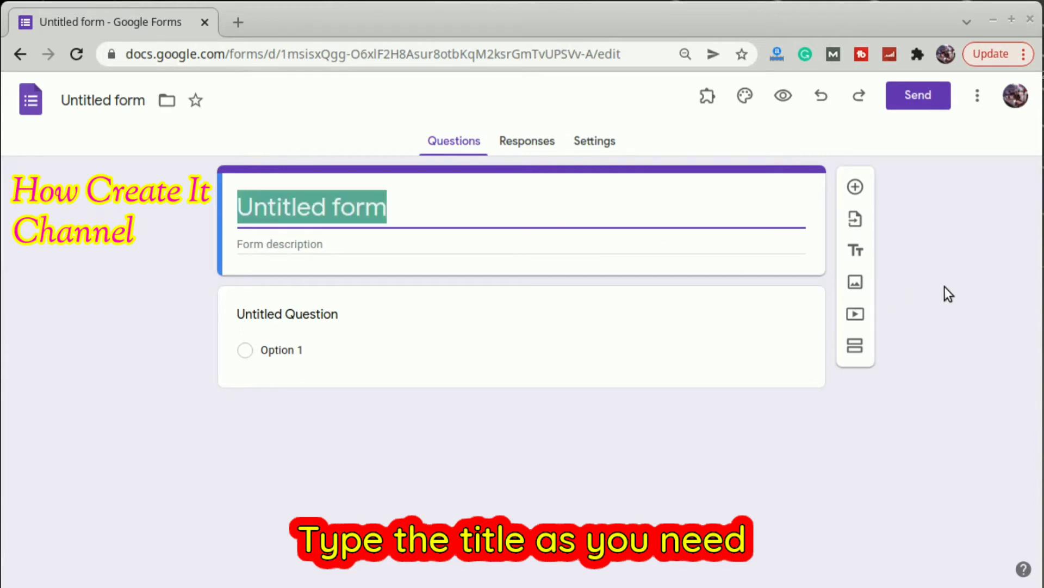
{"action": "type", "text": "Google "}
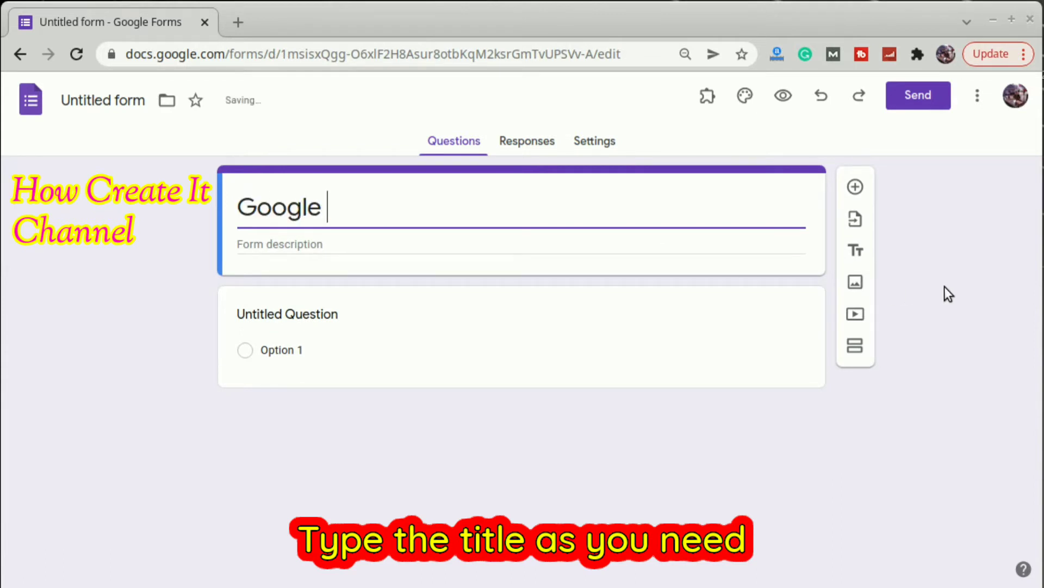
{"action": "type", "text": "Form Lo"}
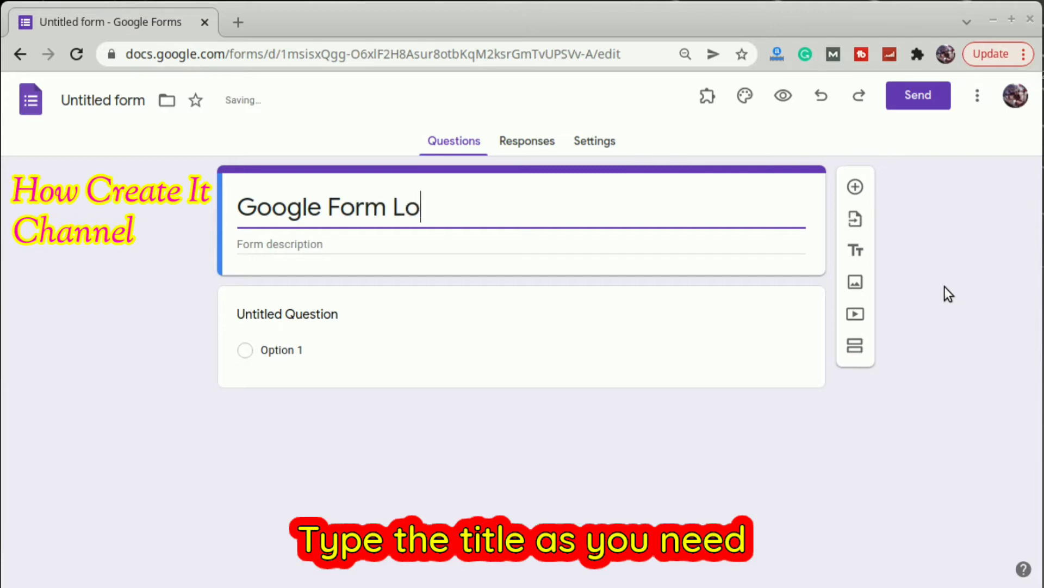
{"action": "type", "text": "gic Jump"}
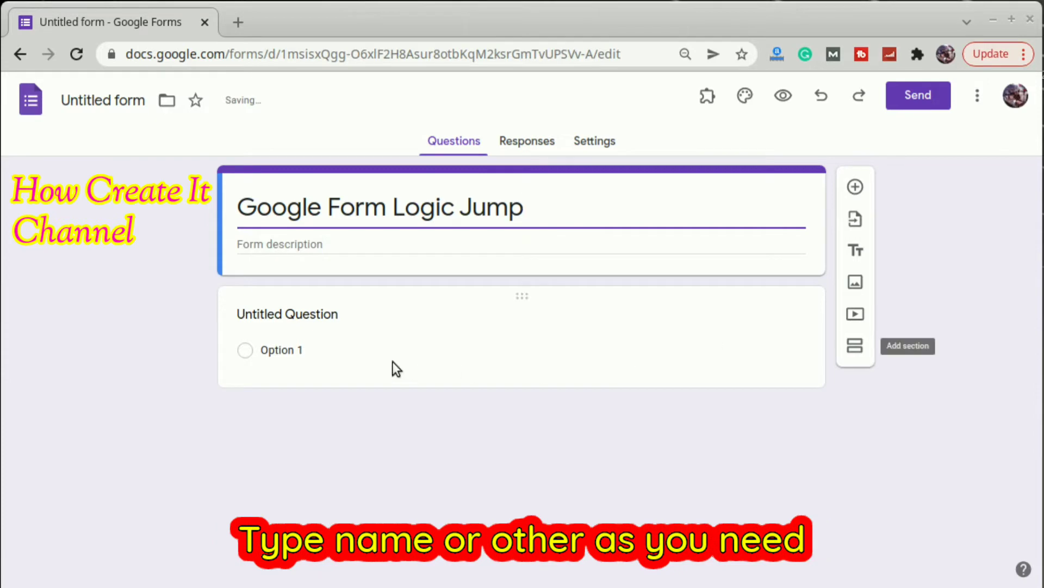
Title the first question "Name Please" and add a second short-answer question titled "Email Address Please"
{"action": "left_click", "coordinate": [344, 313]}
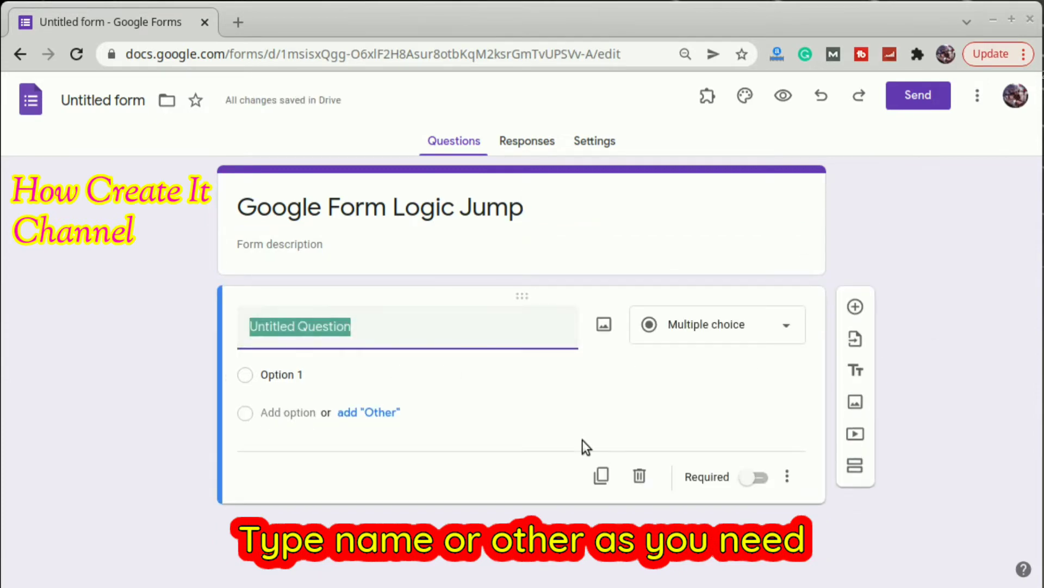
{"action": "type", "text": "Name "}
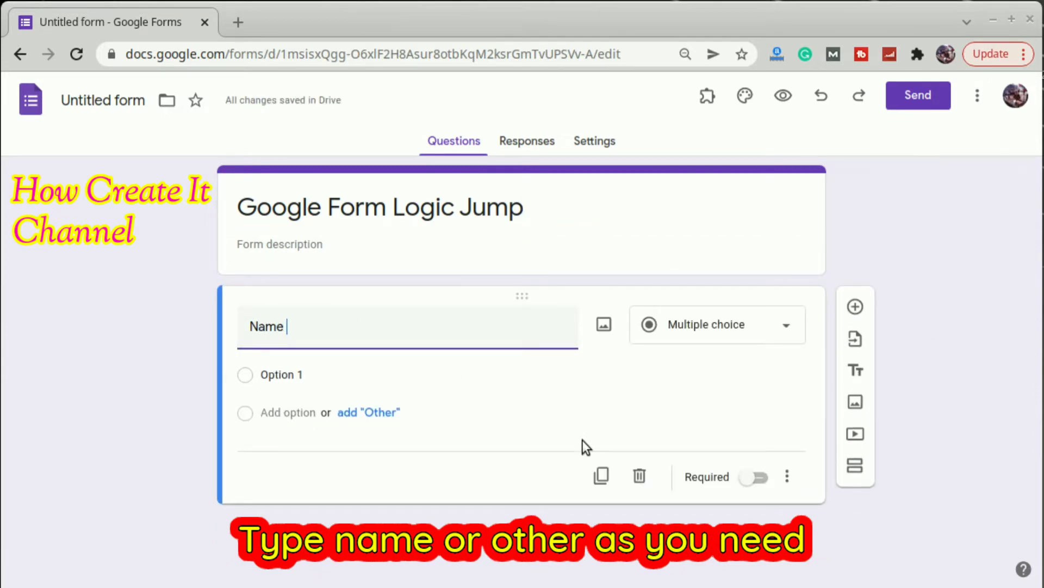
{"action": "type", "text": "Please"}
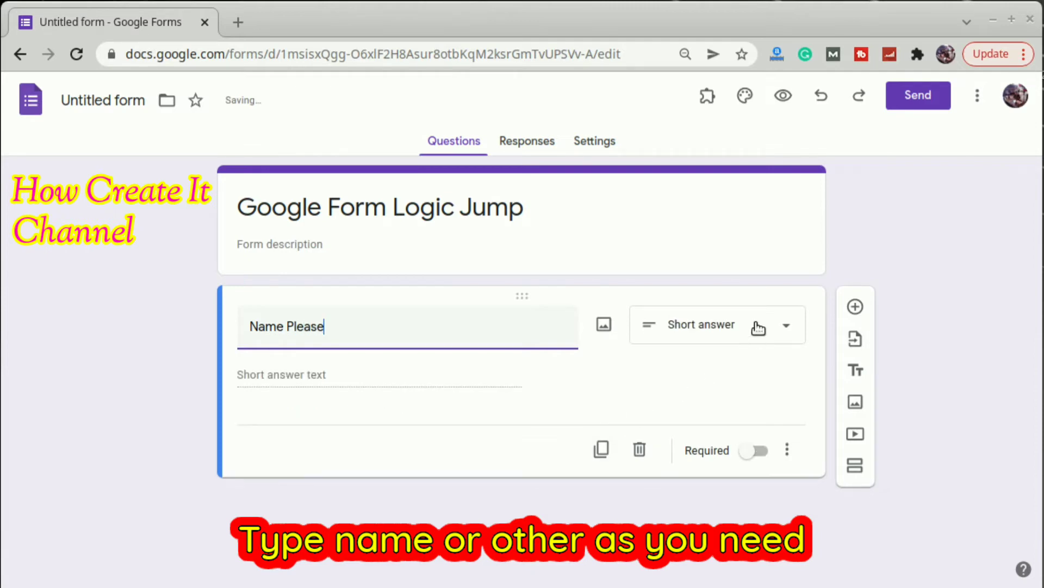
{"action": "left_click", "coordinate": [855, 306]}
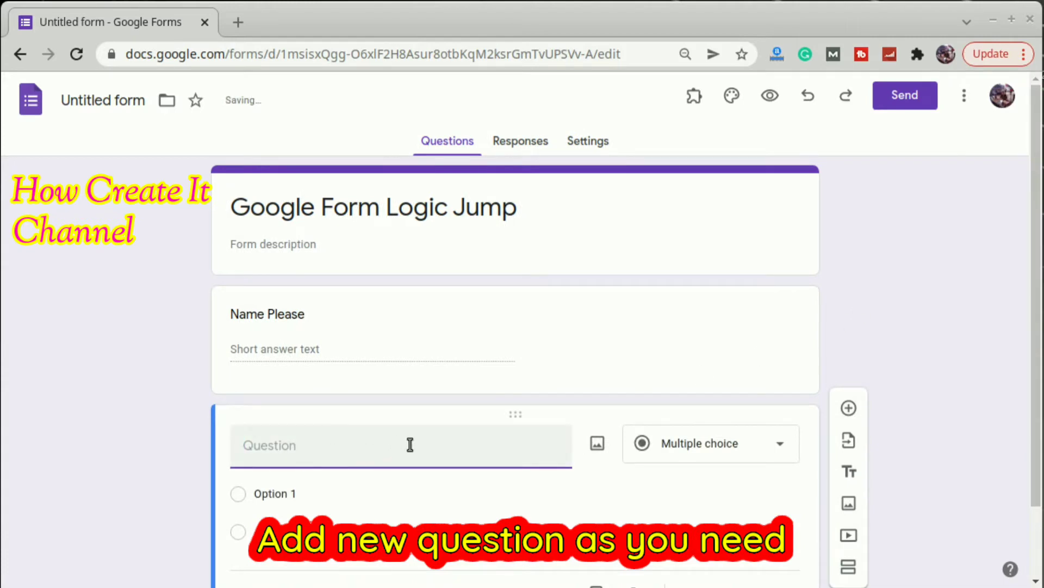
{"action": "type", "text": "Email Address Please"}
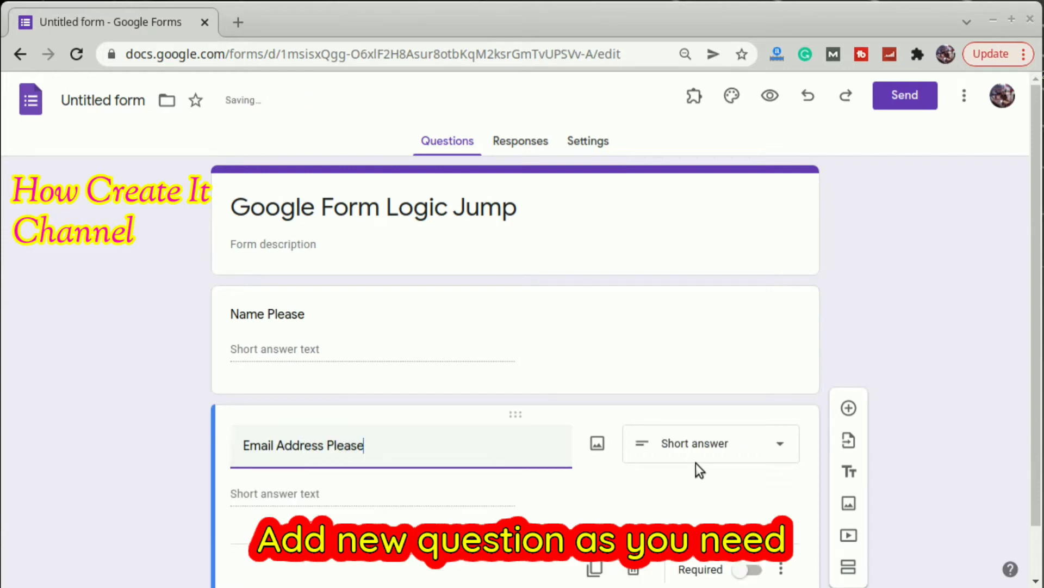
Add a third, multiple-choice question titled "What type of help are you looking for..?"
{"action": "scroll", "coordinate": [697, 462], "scroll_direction": "down", "scroll_amount": 2}
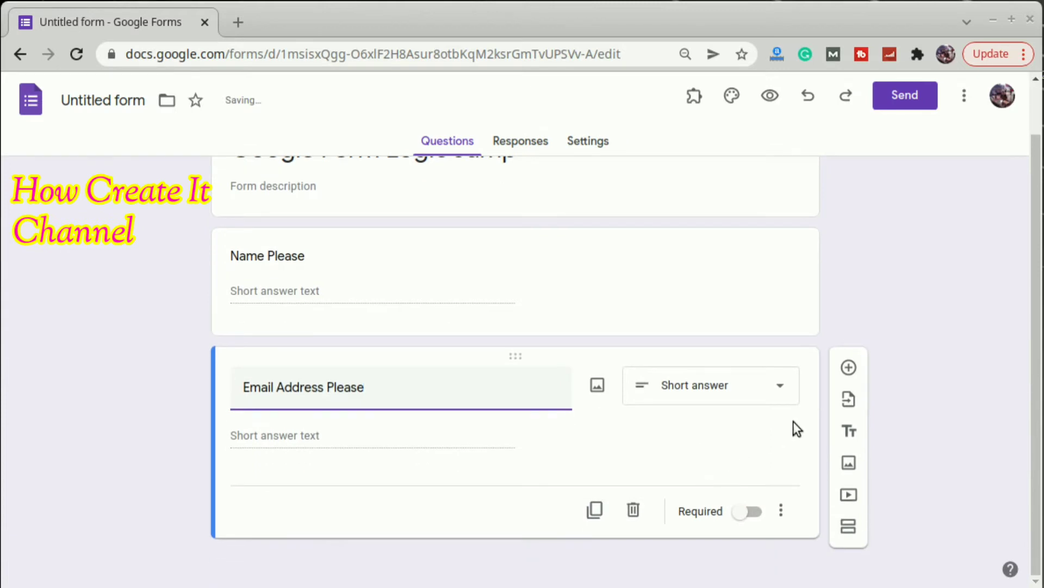
{"action": "left_click", "coordinate": [849, 367]}
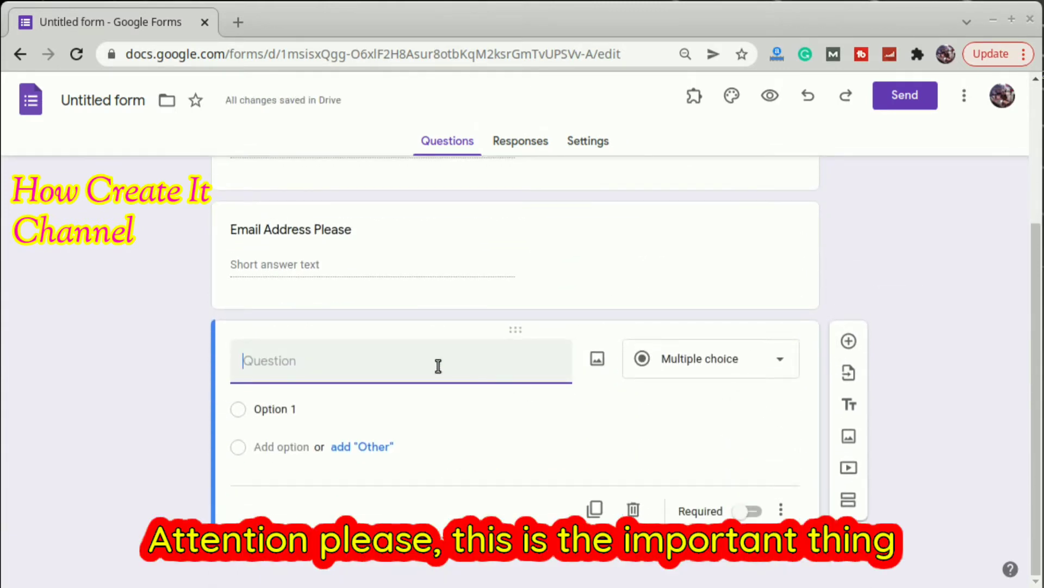
{"action": "type", "text": "What type of"}
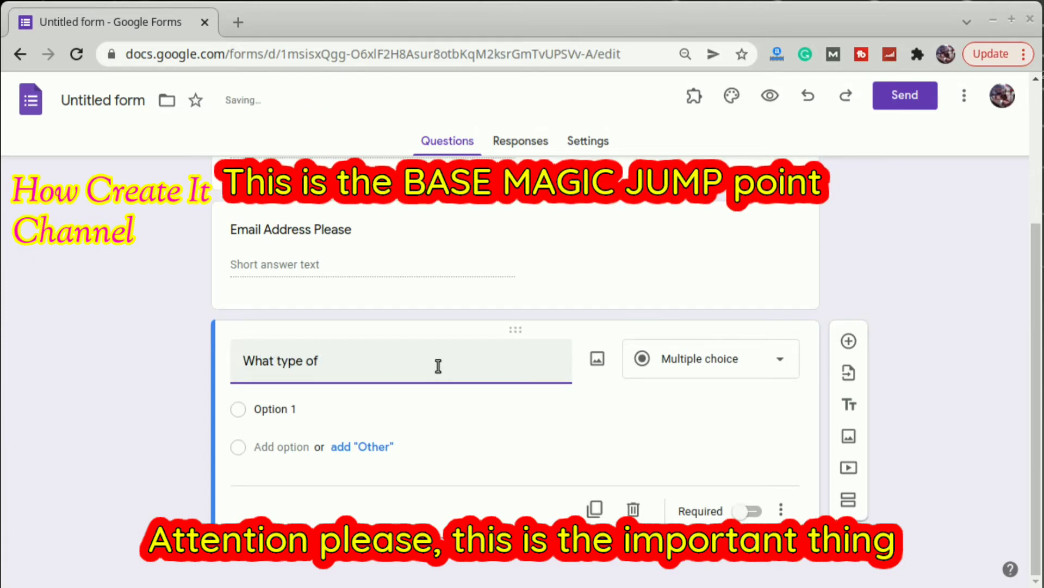
{"action": "type", "text": " help are you lo"}
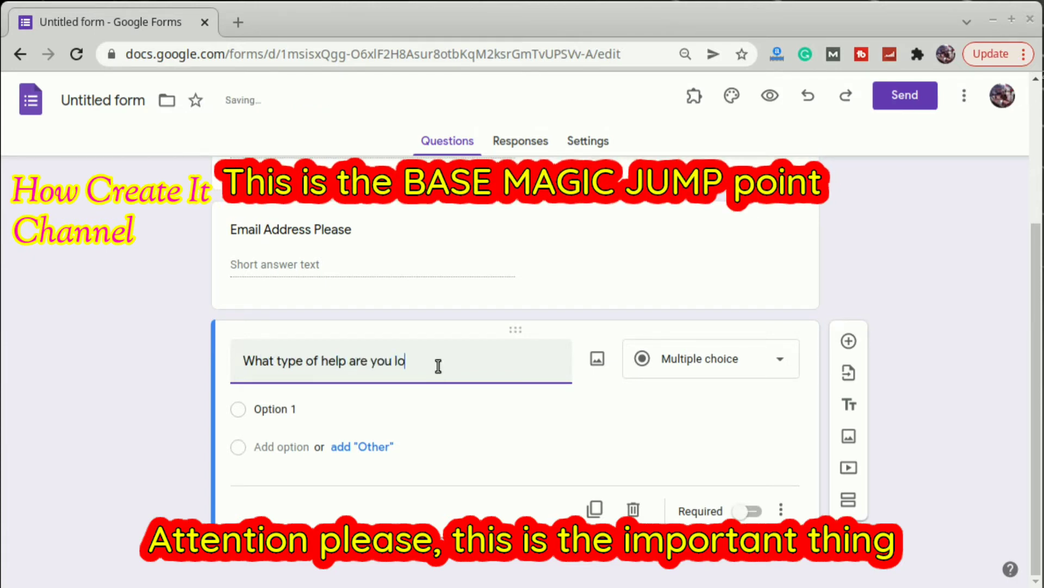
{"action": "type", "text": "oking for..?"}
Give the help-type question three answer options: "Sales", "Billing" and "General Support"
{"action": "left_click", "coordinate": [511, 409]}
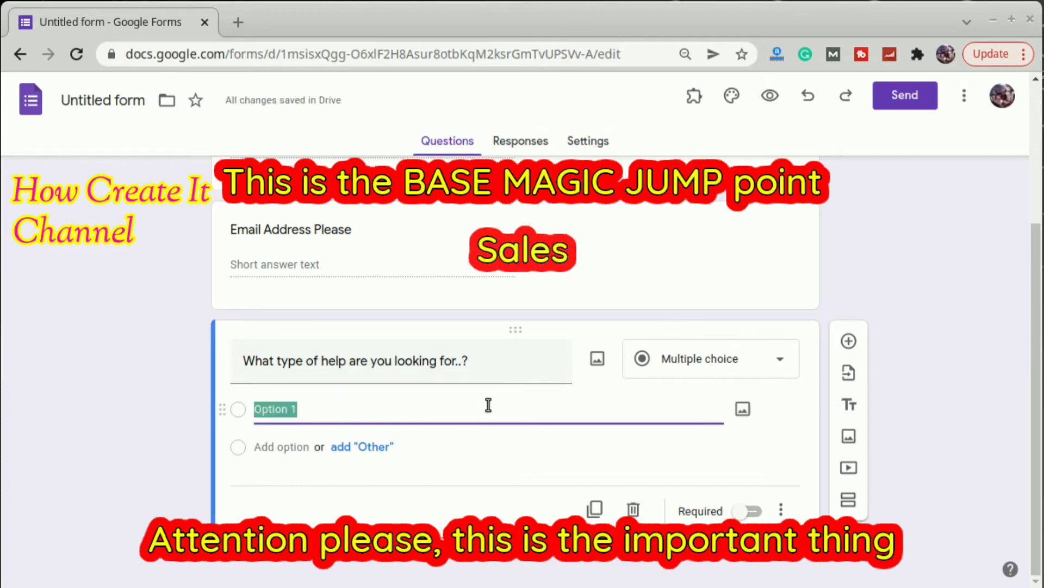
{"action": "type", "text": "Sales"}
{"action": "left_click", "coordinate": [294, 446]}
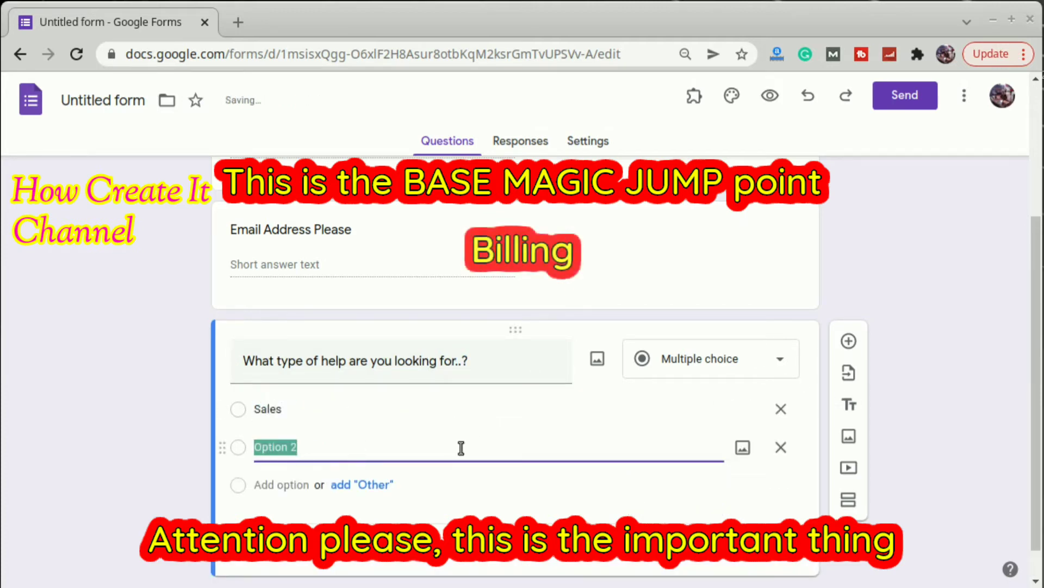
{"action": "type", "text": "Billing"}
{"action": "key", "text": "Return"}
{"action": "type", "text": "G"}
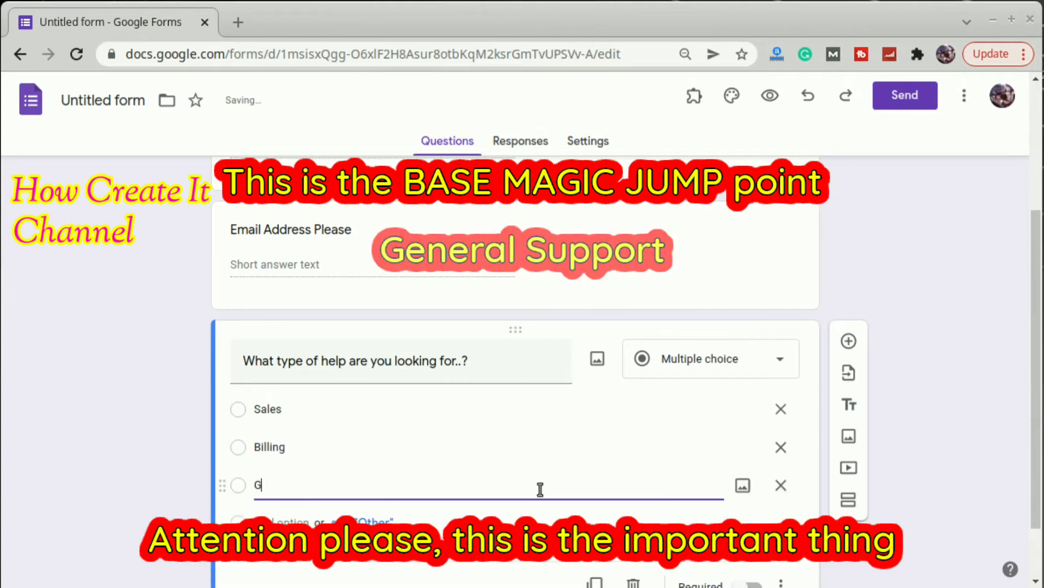
{"action": "type", "text": "eneral Suppor"}
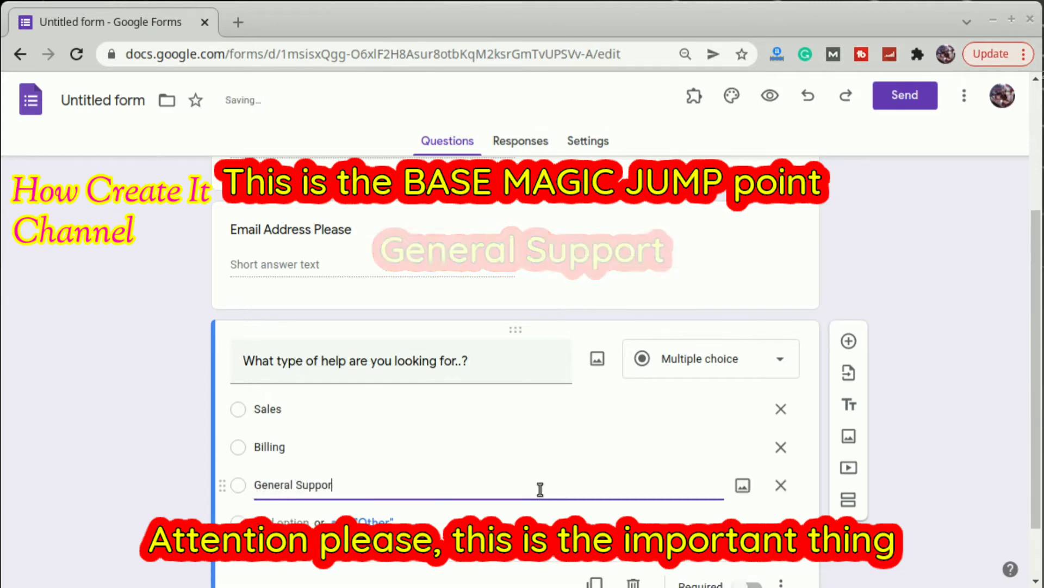
{"action": "type", "text": "t"}
Add a new section after the help-type question and title it "Sales Section"
{"action": "scroll", "coordinate": [560, 479], "scroll_direction": "down", "scroll_amount": 2}
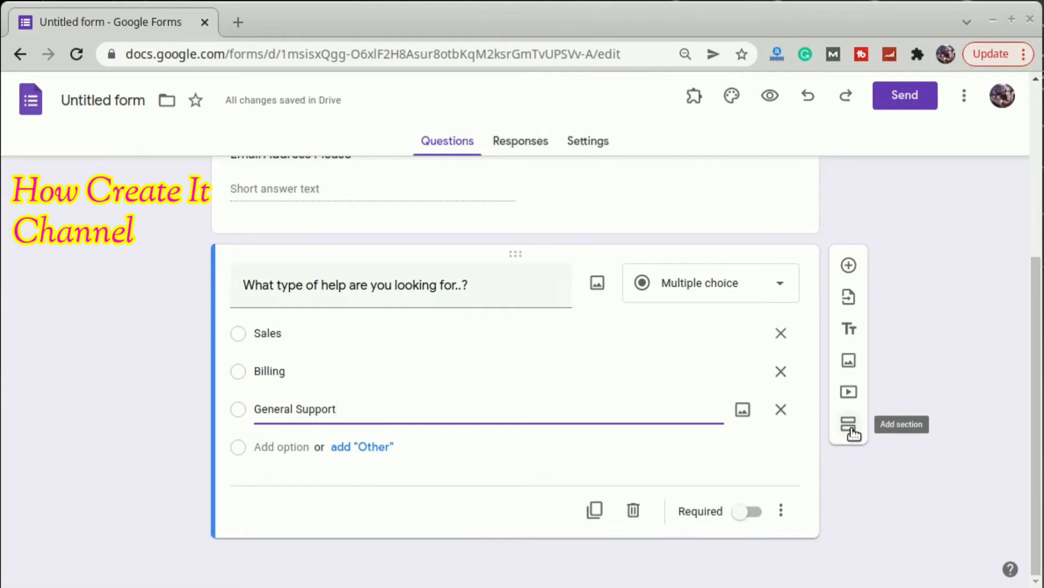
{"action": "left_click", "coordinate": [851, 429]}
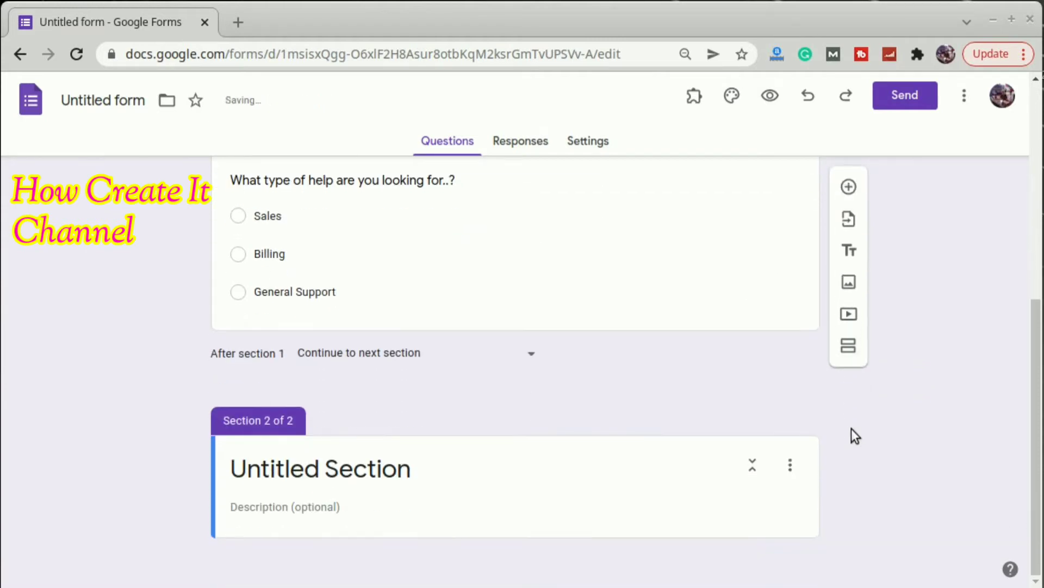
{"action": "left_click", "coordinate": [432, 471]}
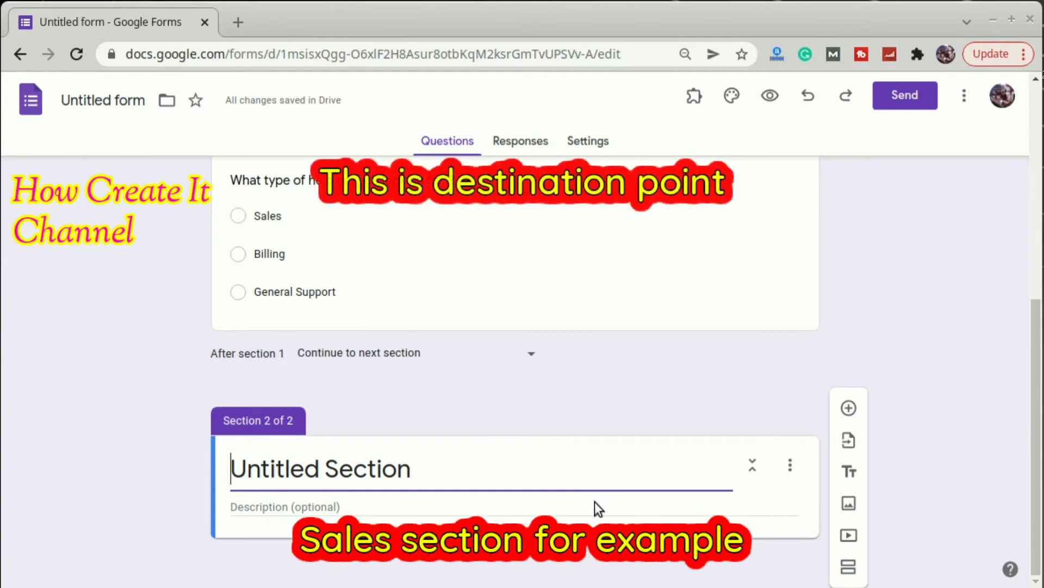
{"action": "key", "text": "Delete"}
{"action": "key", "text": "Delete"}
{"action": "key", "text": "Delete"}
{"action": "key", "text": "Delete"}
{"action": "key", "text": "Delete"}
{"action": "key", "text": "Delete"}
{"action": "key", "text": "Delete"}
{"action": "key", "text": "Delete"}
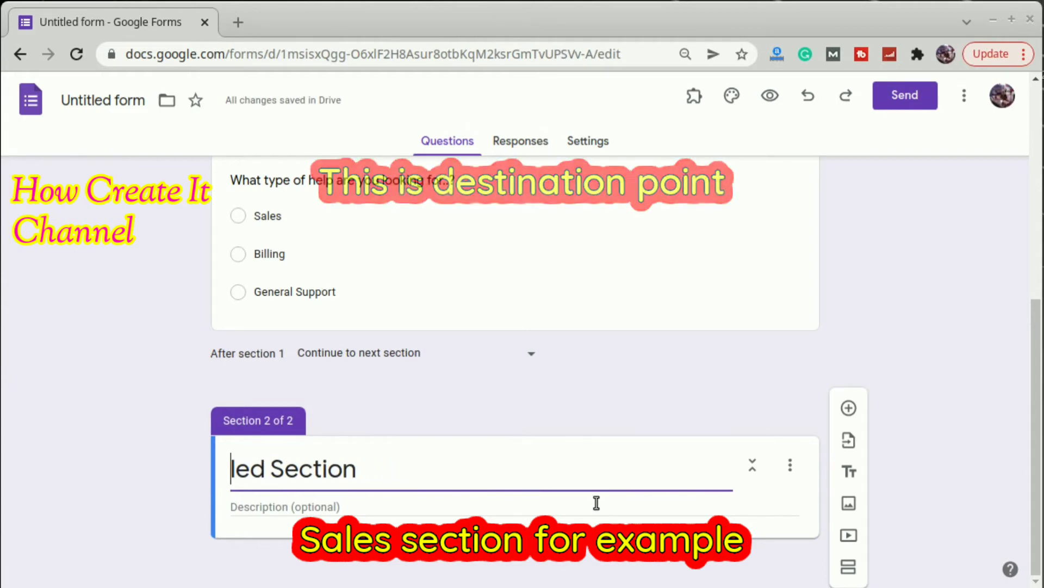
{"action": "type", "text": "Sales"}
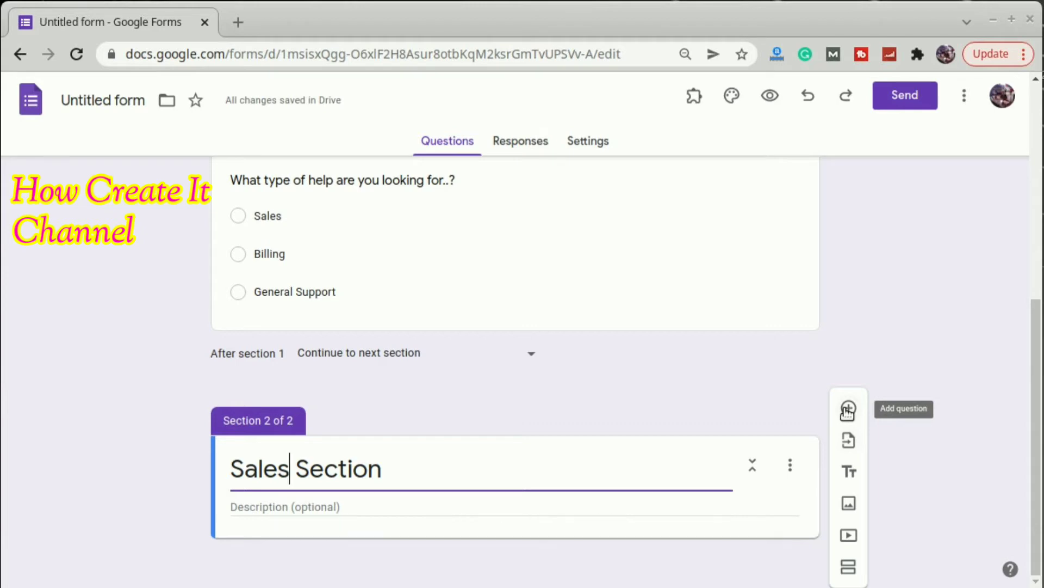
Add a multiple-choice question "Question On Sales Section" to the Sales Section, with answers "Option 1" and "Option 2"
{"action": "left_click", "coordinate": [848, 409]}
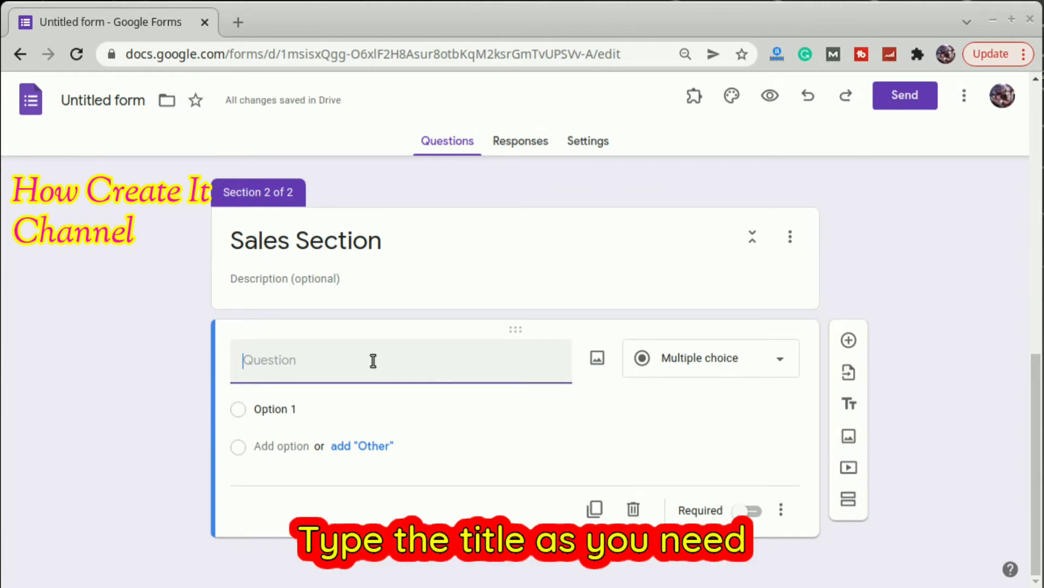
{"action": "type", "text": "Question On Sales"}
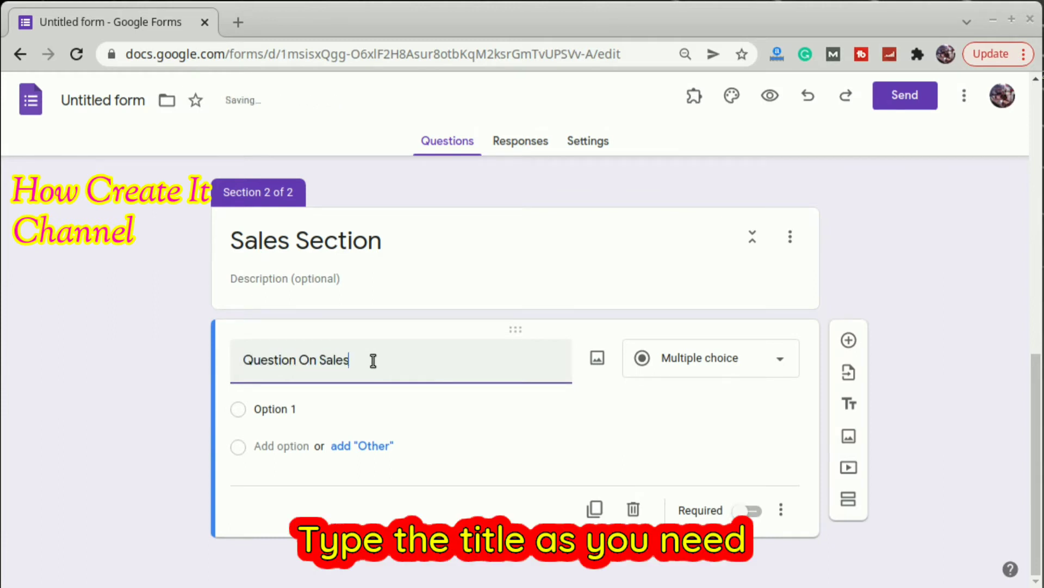
{"action": "type", "text": " Section"}
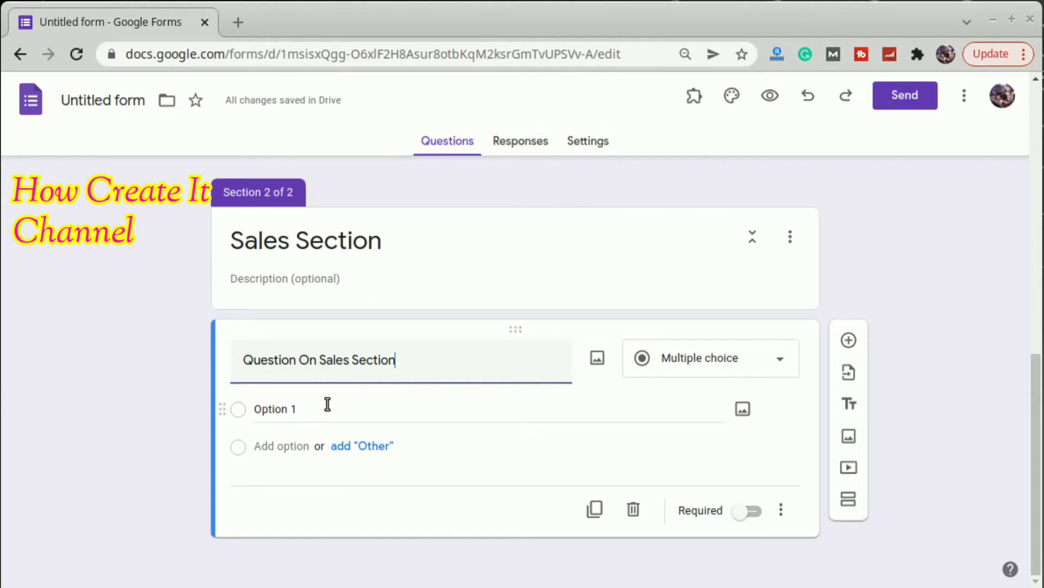
{"action": "left_click", "coordinate": [327, 405]}
{"action": "type", "text": "Option 1"}
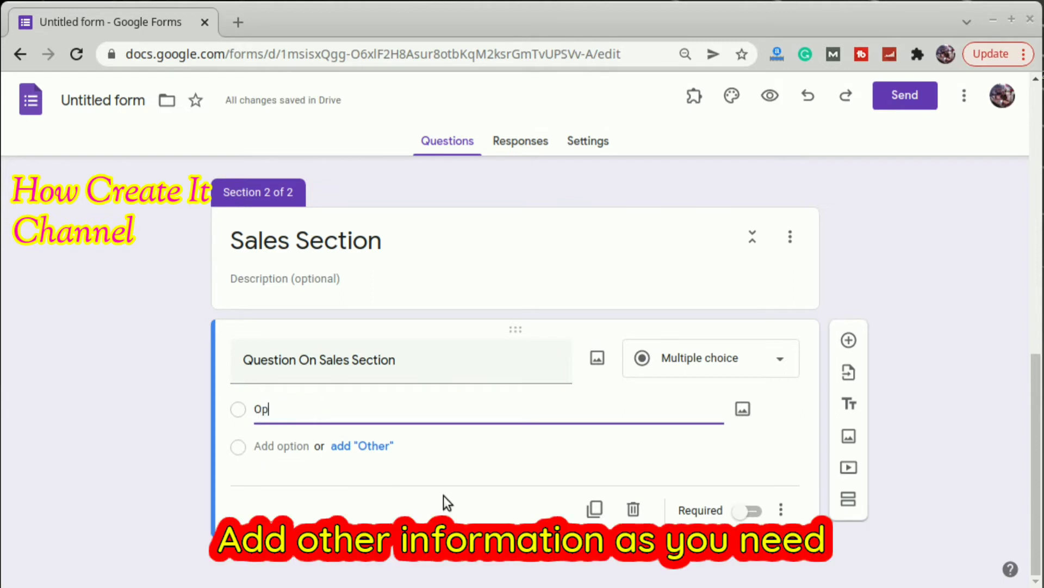
{"action": "left_click", "coordinate": [279, 447]}
{"action": "type", "text": "Option 2"}
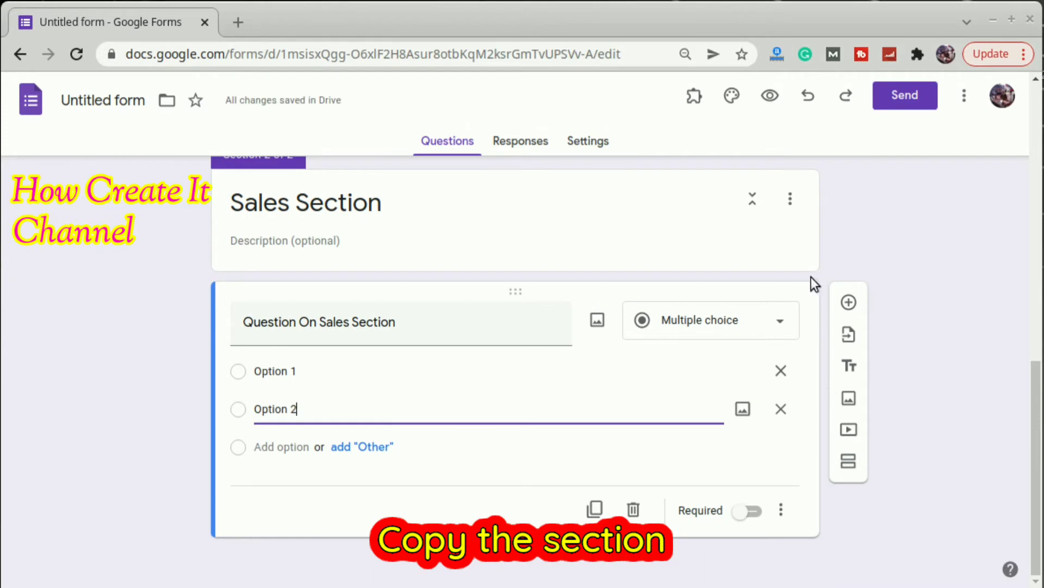
Duplicate the Sales Section together with its question
{"action": "left_click", "coordinate": [801, 207]}
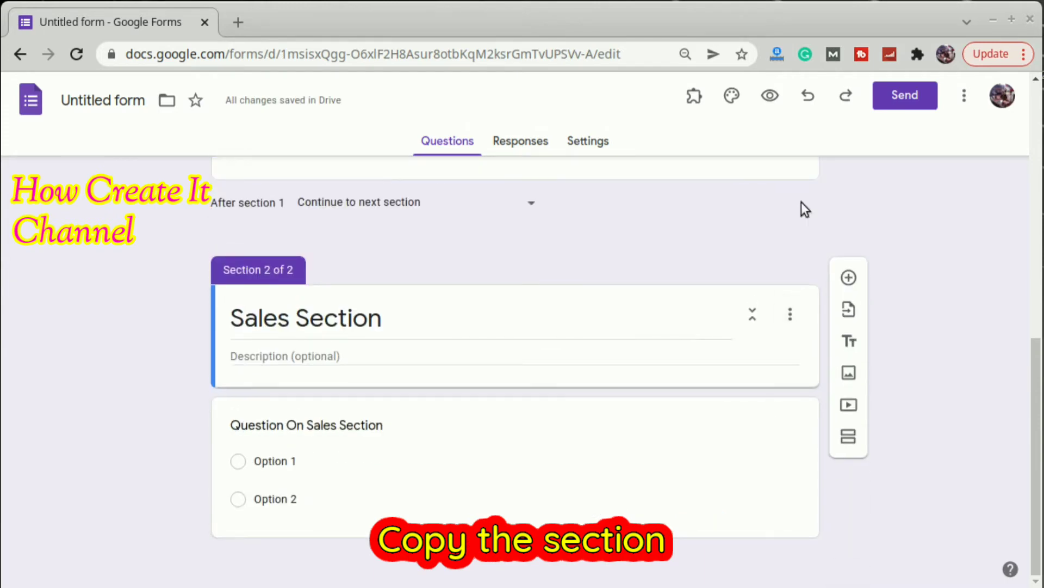
{"action": "left_click", "coordinate": [791, 316]}
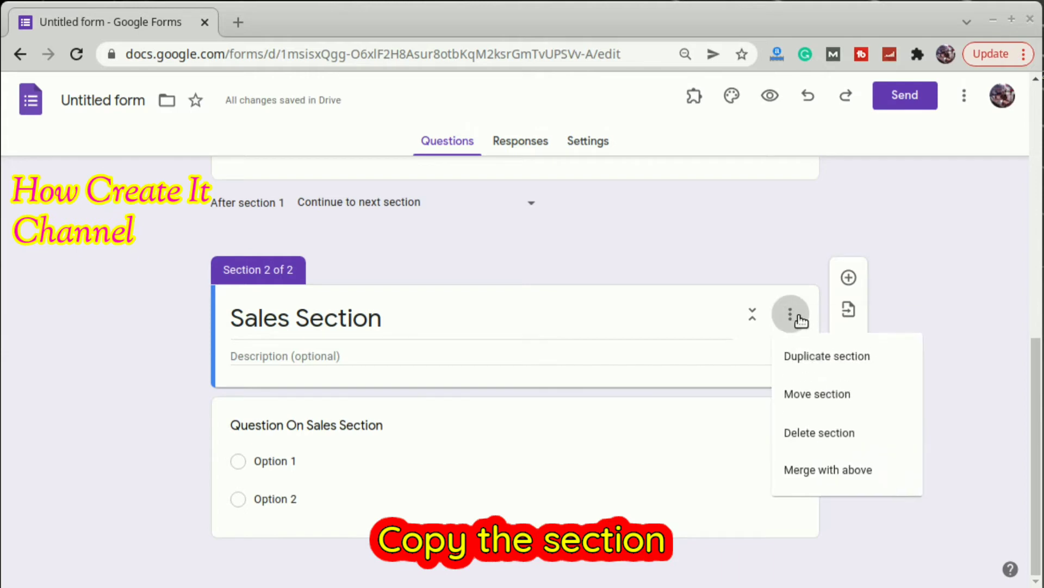
{"action": "left_click", "coordinate": [814, 364]}
Rename the duplicated section, section 3, as "Billing Section"
{"action": "scroll", "coordinate": [725, 374], "scroll_direction": "down", "scroll_amount": 3}
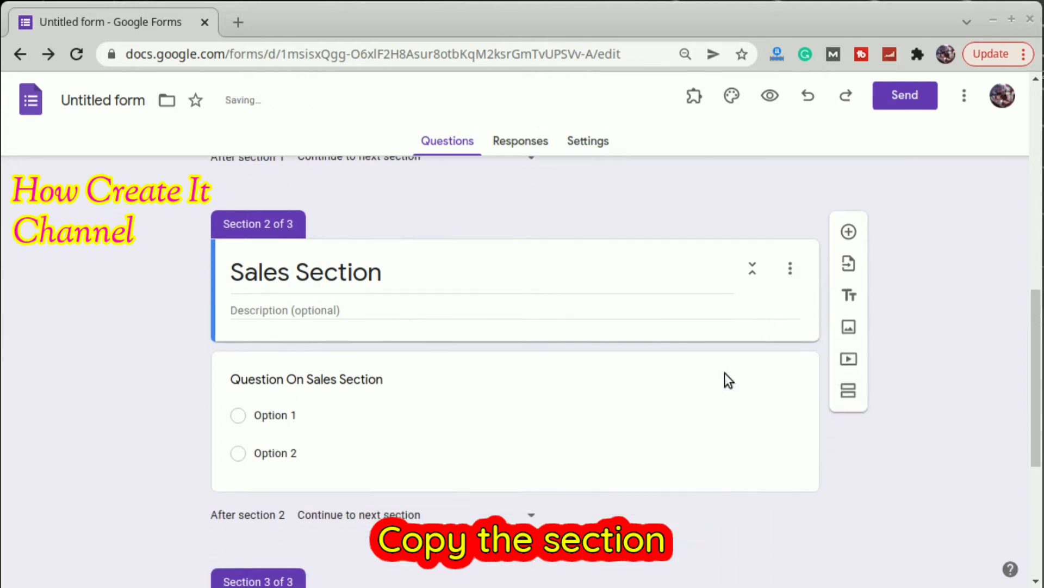
{"action": "scroll", "coordinate": [725, 373], "scroll_direction": "down", "scroll_amount": 5}
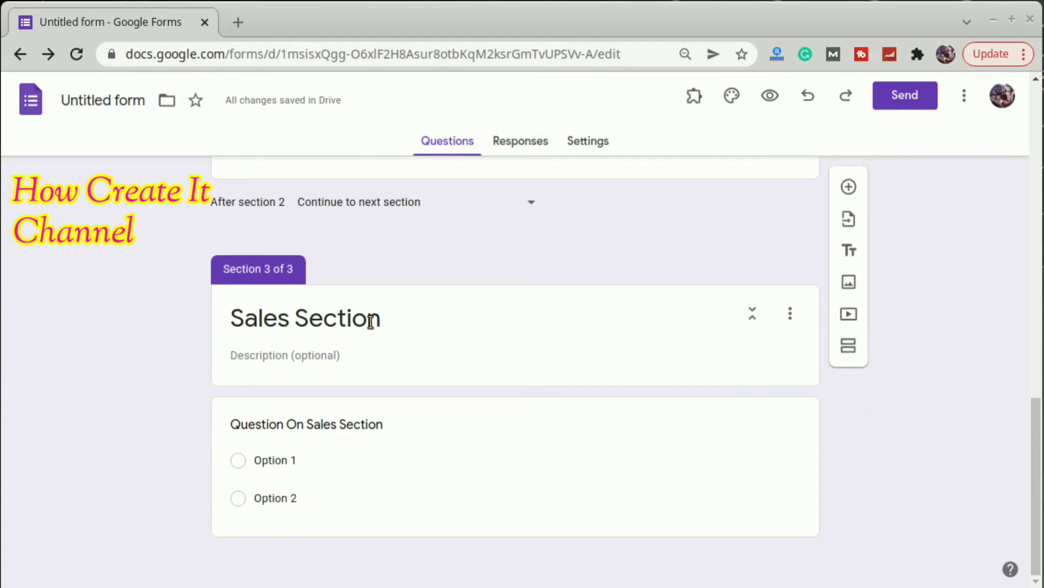
{"action": "left_click", "coordinate": [236, 317]}
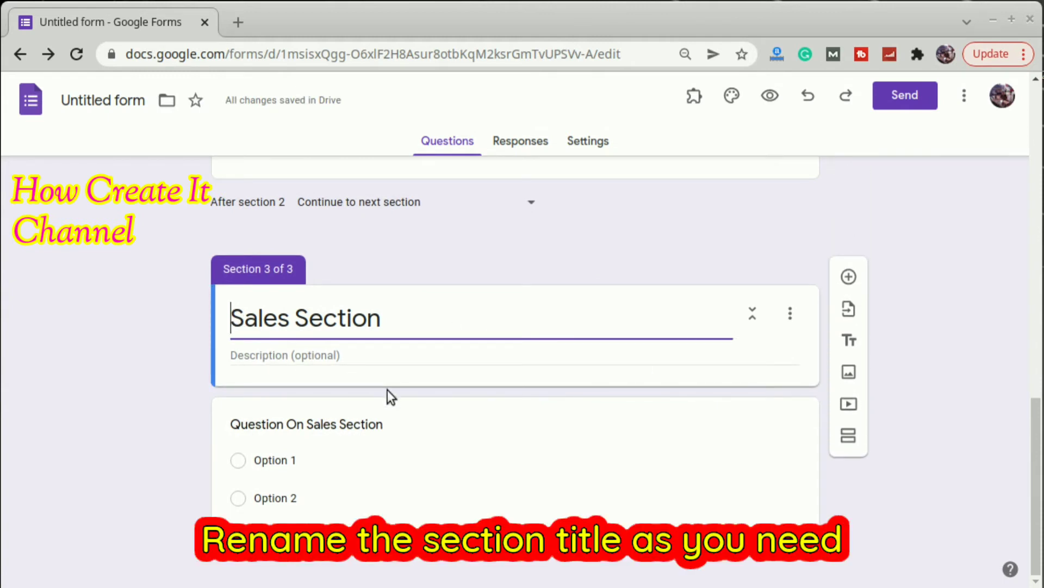
{"action": "key", "text": "Delete"}
{"action": "key", "text": "Delete"}
{"action": "key", "text": "Delete"}
{"action": "key", "text": "Delete"}
{"action": "key", "text": "Delete"}
{"action": "key", "text": "Delete"}
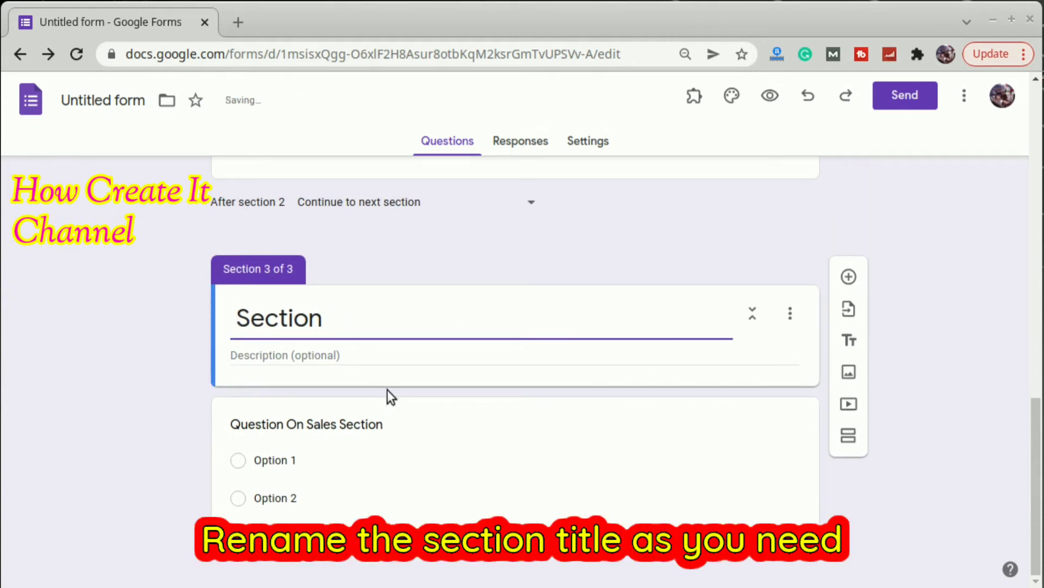
{"action": "type", "text": "Bli"}
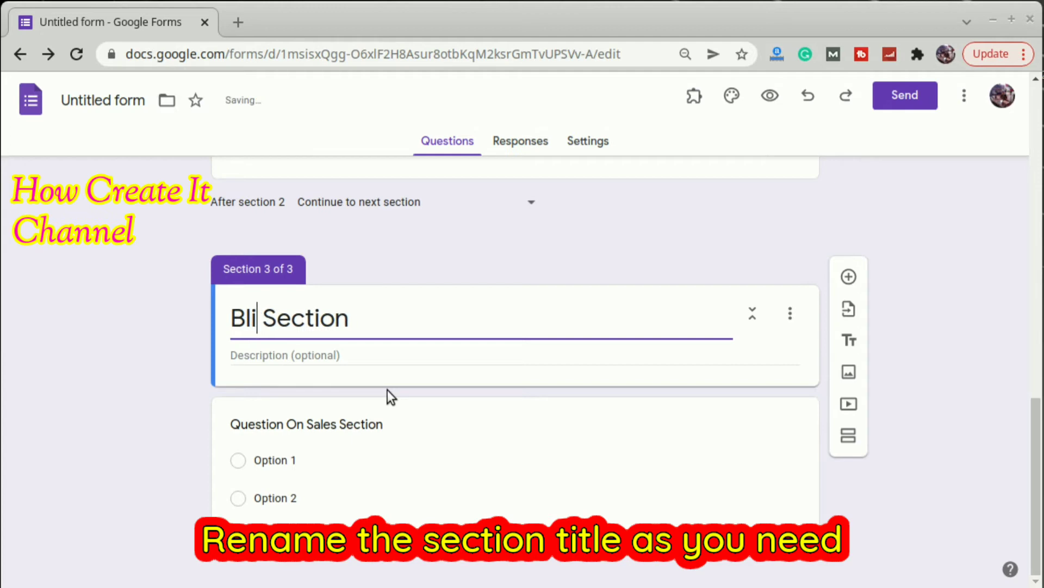
{"action": "key", "text": "BackSpace"}
{"action": "key", "text": "BackSpace"}
{"action": "type", "text": "illing"}
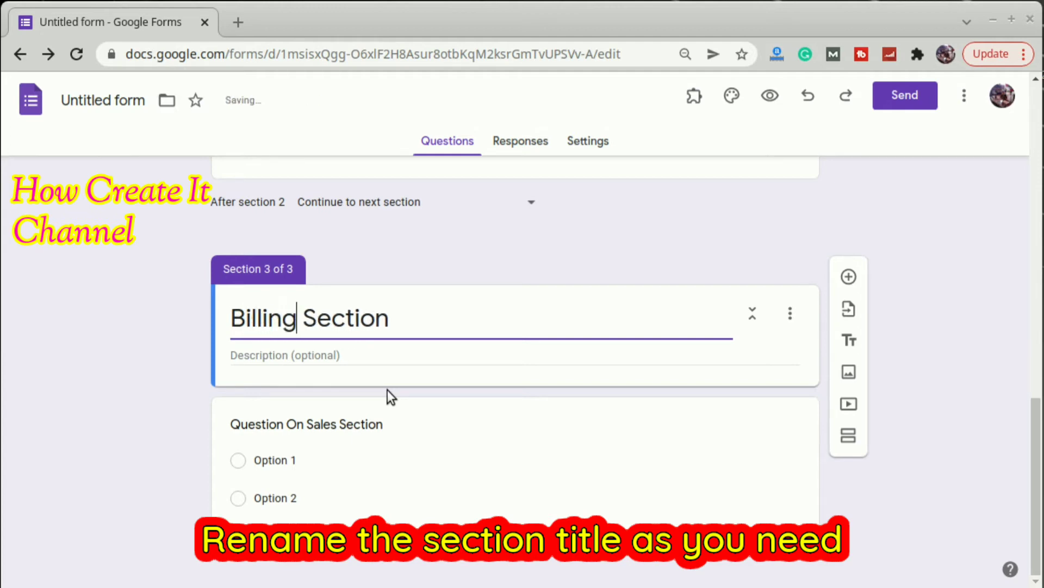
Change the question text in the Billing Section to "Question On Billing Section"
{"action": "left_click", "coordinate": [311, 426]}
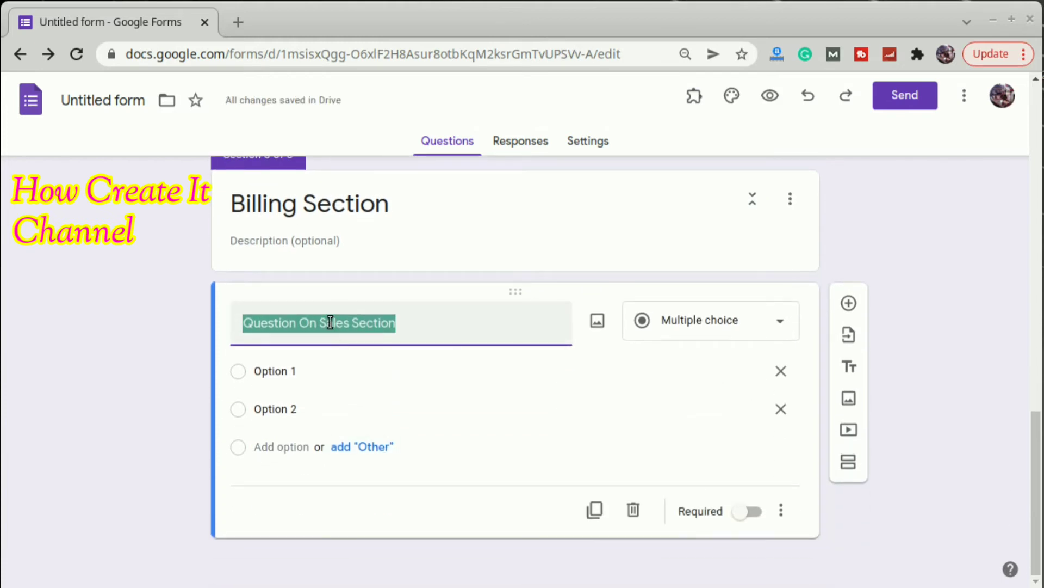
{"action": "left_click", "coordinate": [329, 323]}
{"action": "key", "text": "BackSpace"}
{"action": "key", "text": "Delete"}
{"action": "key", "text": "Delete"}
{"action": "key", "text": "Delete"}
{"action": "key", "text": "Delete"}
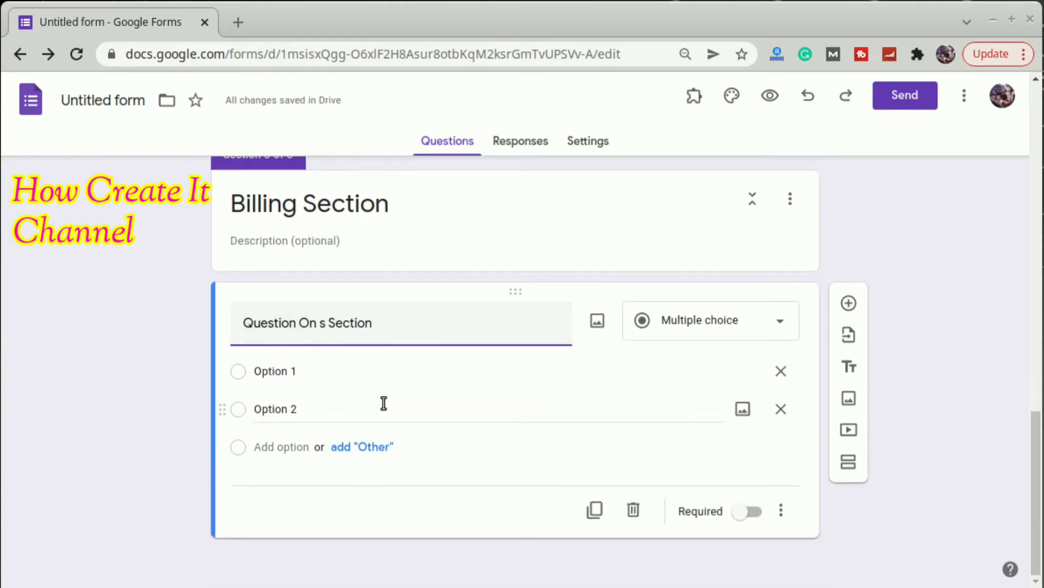
{"action": "type", "text": "Sa"}
{"action": "key", "text": "BackSpace"}
{"action": "key", "text": "BackSpace"}
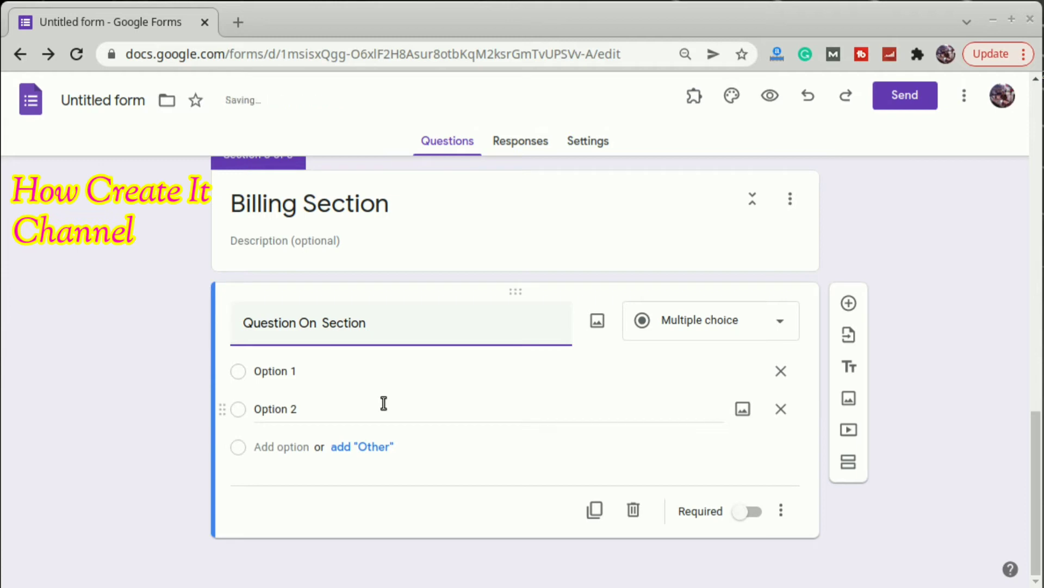
{"action": "type", "text": "bi"}
{"action": "key", "text": "BackSpace"}
{"action": "key", "text": "BackSpace"}
{"action": "type", "text": "Billing"}
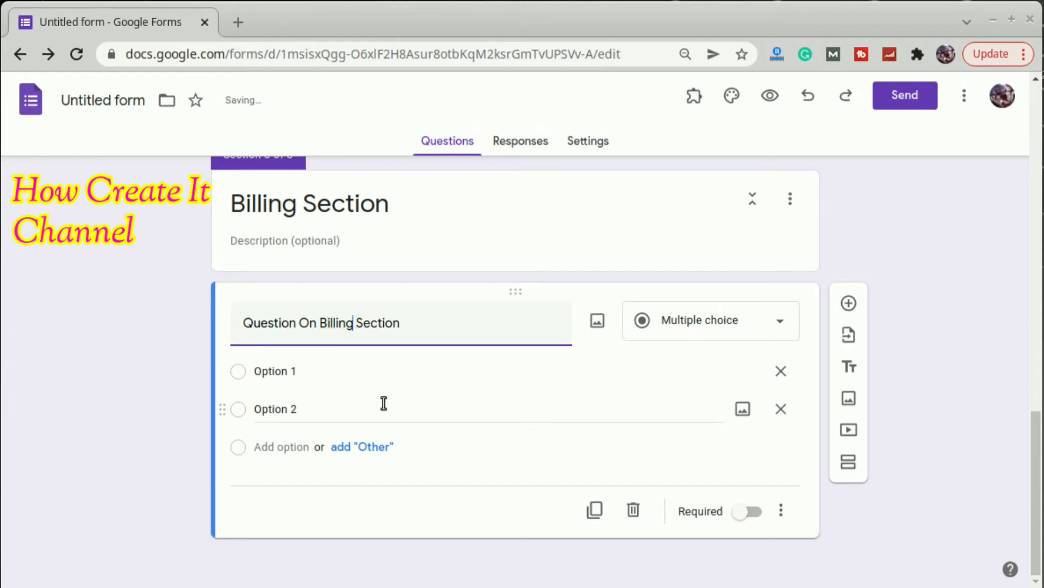
Duplicate the Billing Section together with its question
{"action": "scroll", "coordinate": [384, 404], "scroll_direction": "up", "scroll_amount": 5}
{"action": "scroll", "coordinate": [400, 402], "scroll_direction": "down", "scroll_amount": 5}
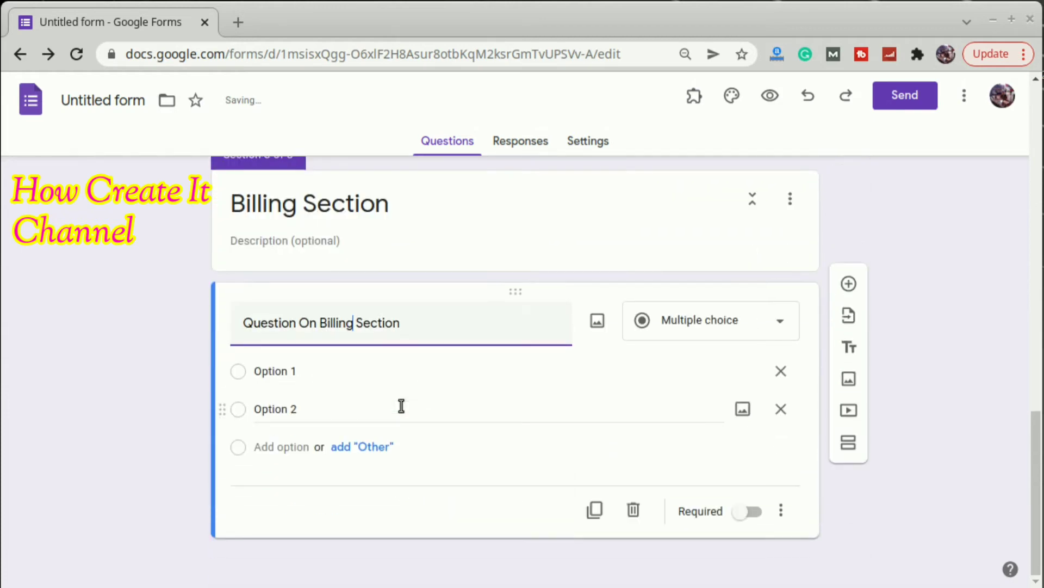
{"action": "left_click", "coordinate": [792, 202]}
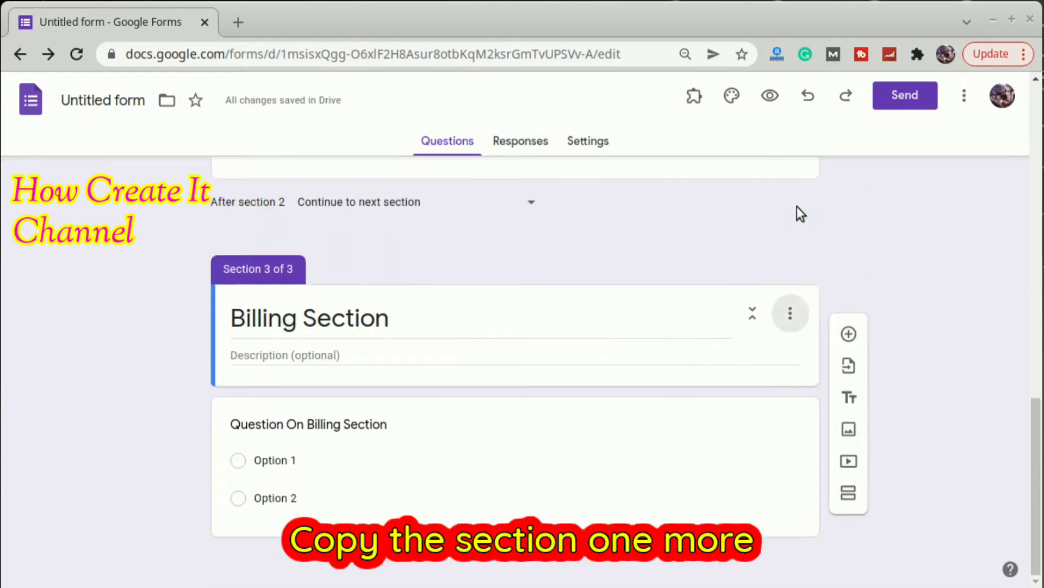
{"action": "left_click", "coordinate": [794, 320]}
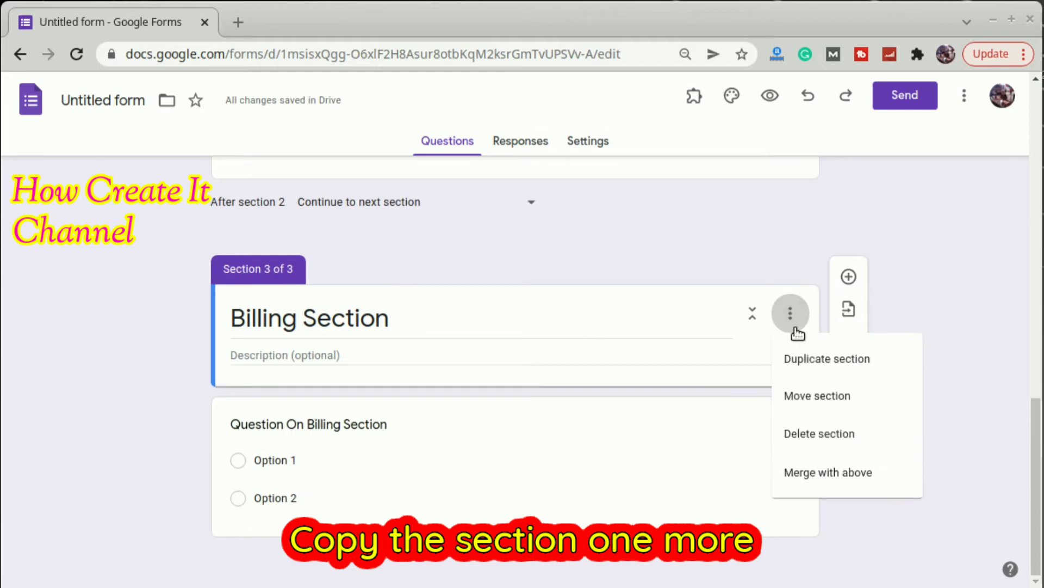
{"action": "left_click", "coordinate": [800, 361]}
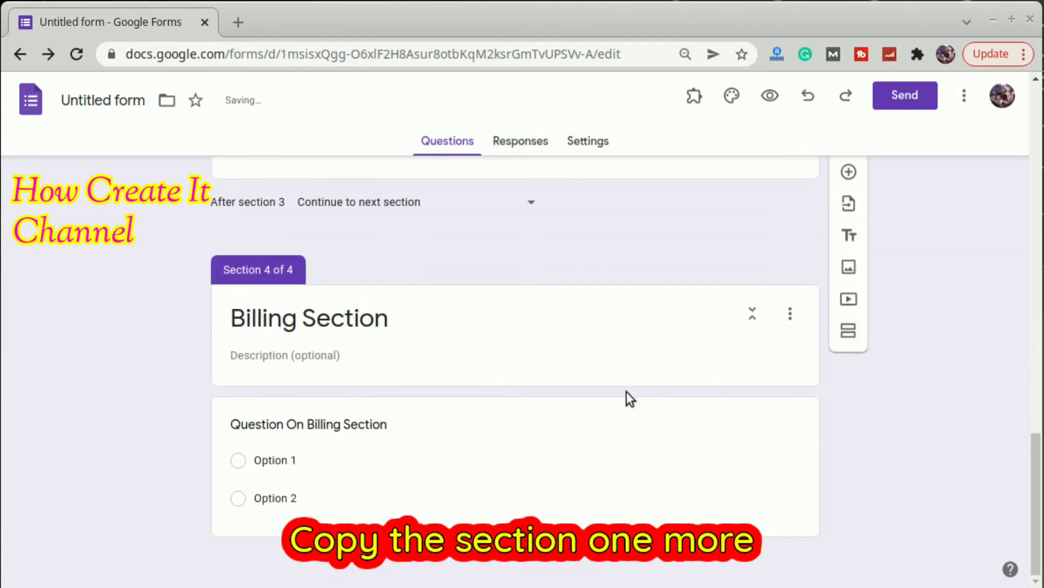
Rename the second Billing Section, section 4, as "General Support Section"
{"action": "left_click", "coordinate": [253, 319]}
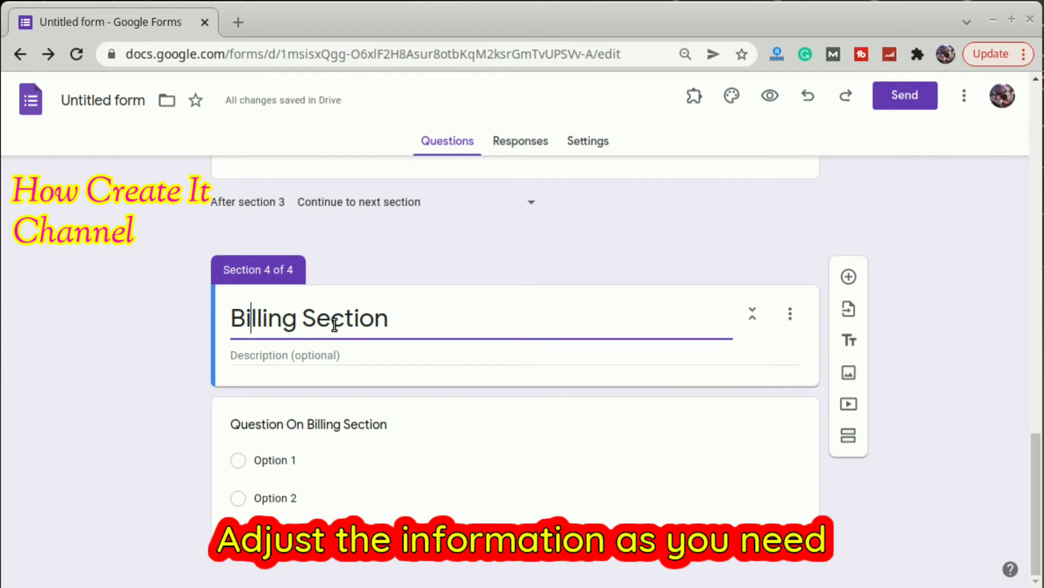
{"action": "key", "text": "BackSpace"}
{"action": "key", "text": "Delete"}
{"action": "key", "text": "Delete"}
{"action": "key", "text": "Delete"}
{"action": "key", "text": "Delete"}
{"action": "key", "text": "Delete"}
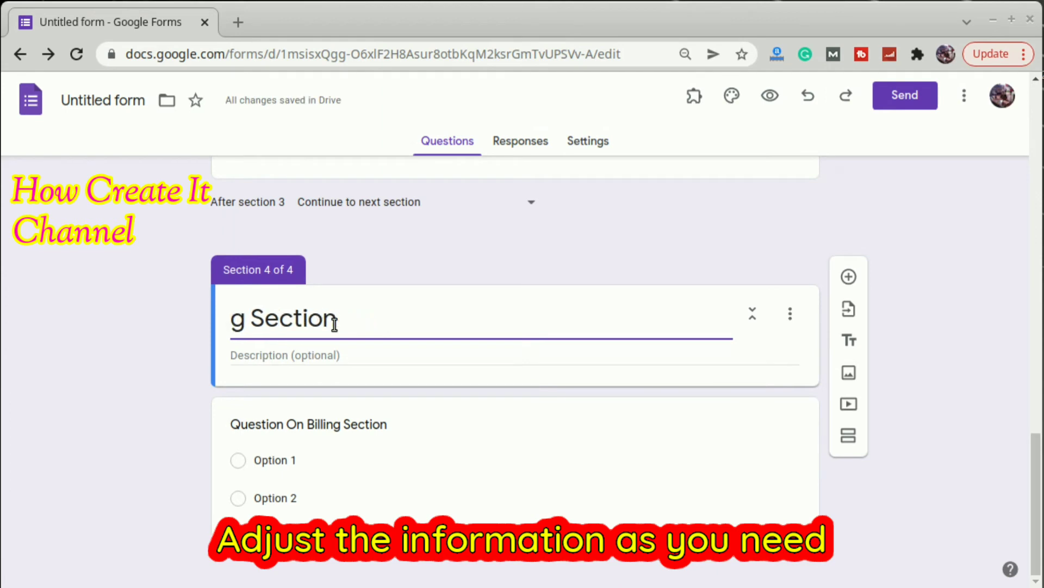
{"action": "key", "text": "Delete"}
{"action": "type", "text": "Gener"}
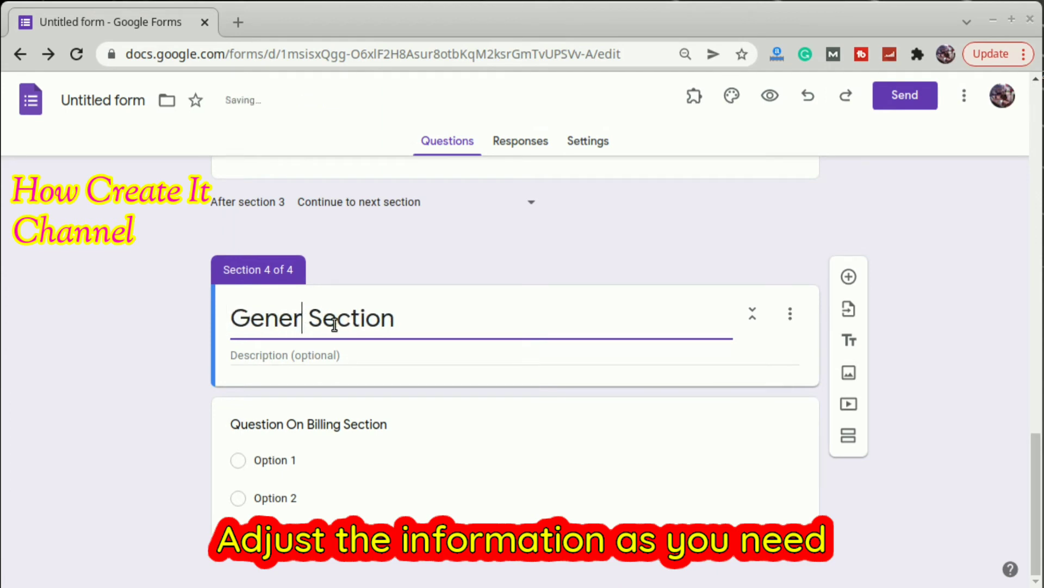
{"action": "type", "text": "al Su"}
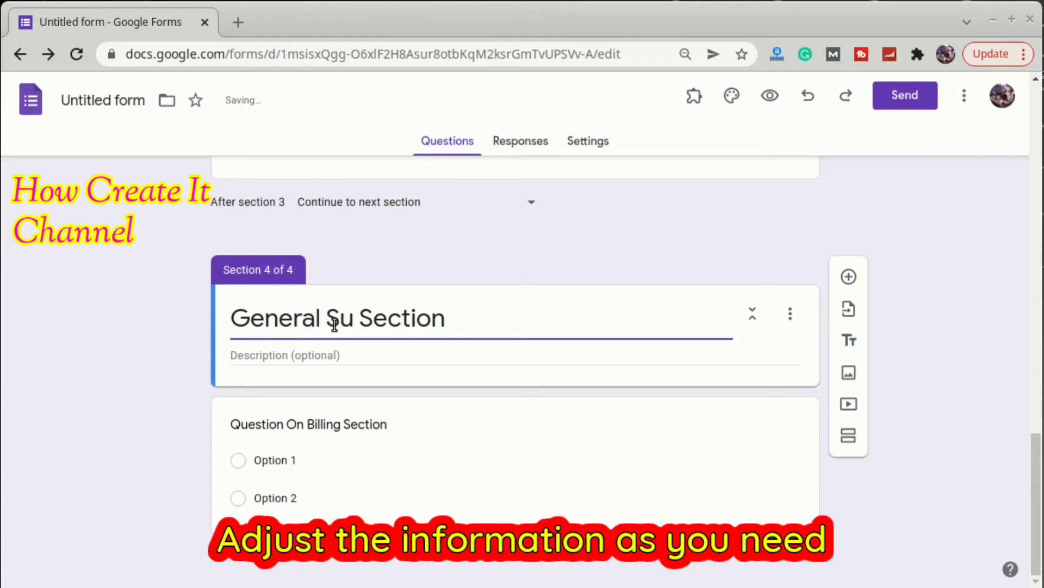
{"action": "type", "text": "pport"}
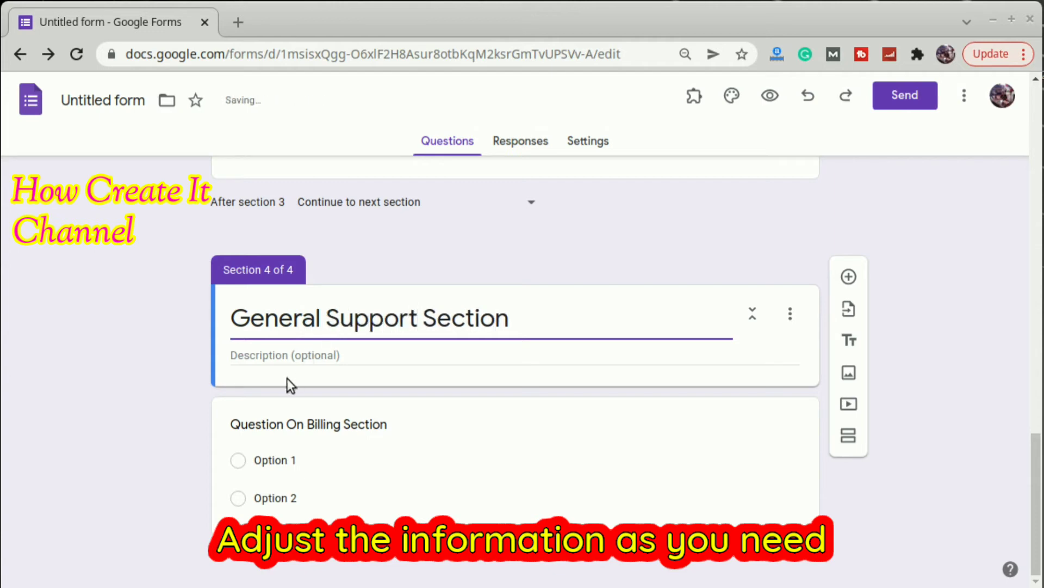
Change the question text in the General Support Section to "Question On General Support Section"
{"action": "left_click", "coordinate": [320, 424]}
{"action": "left_click", "coordinate": [329, 438]}
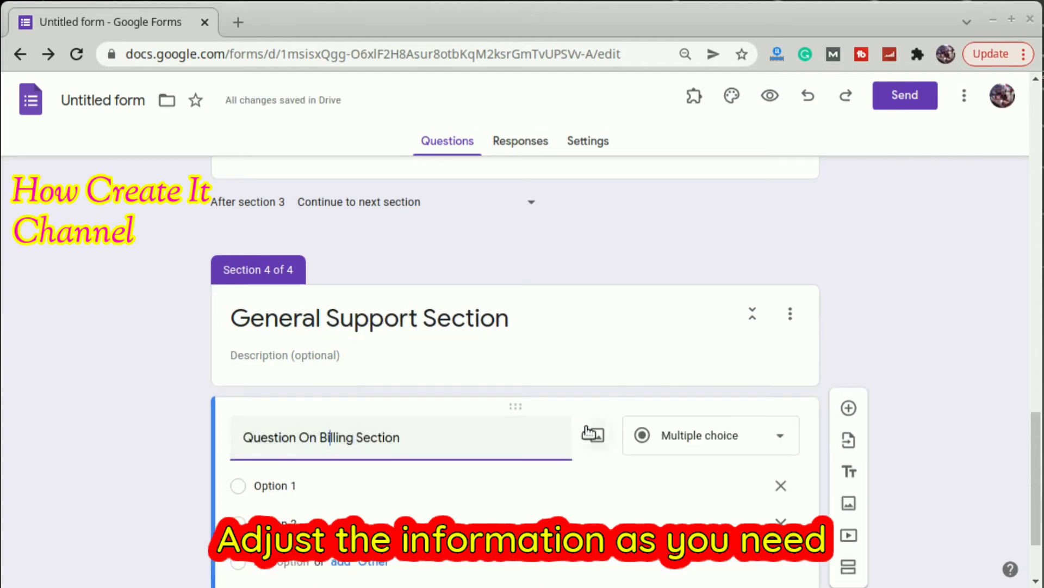
{"action": "key", "text": "Delete"}
{"action": "key", "text": "Delete"}
{"action": "key", "text": "Delete"}
{"action": "key", "text": "Delete"}
{"action": "key", "text": "Delete"}
{"action": "key", "text": "Delete"}
{"action": "key", "text": "Delete"}
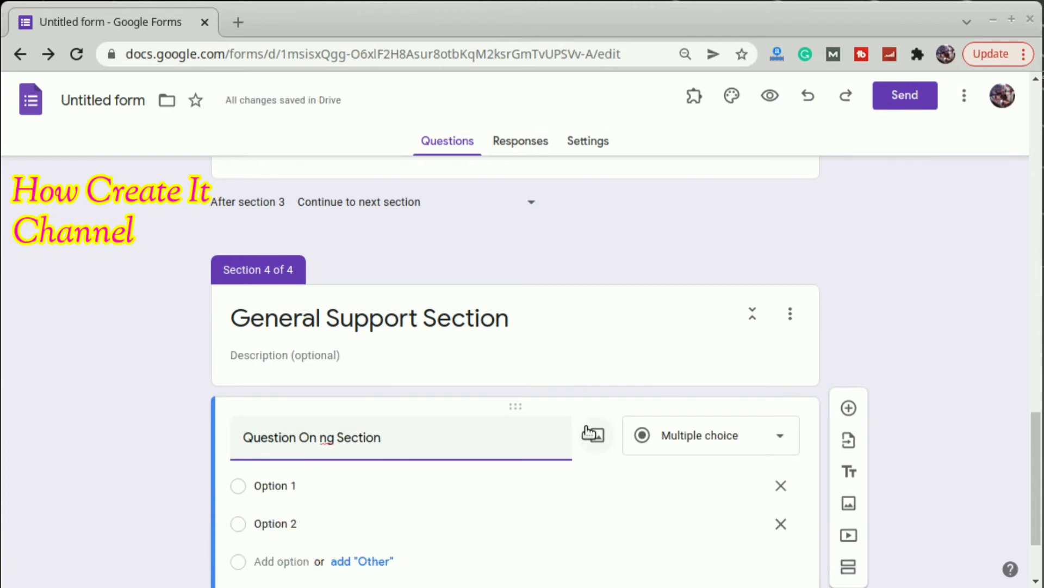
{"action": "type", "text": "General"}
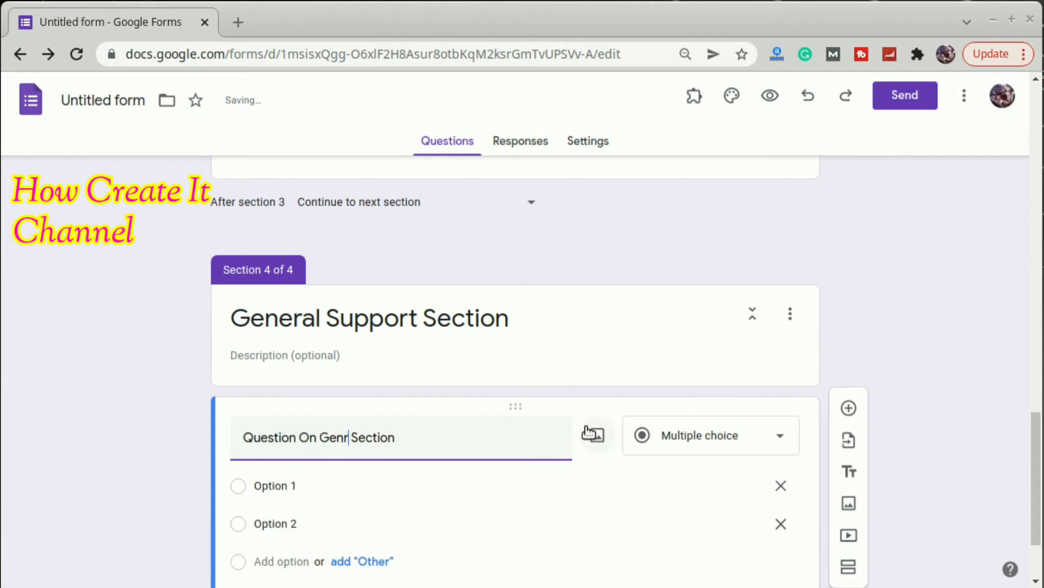
{"action": "type", "text": " Su"}
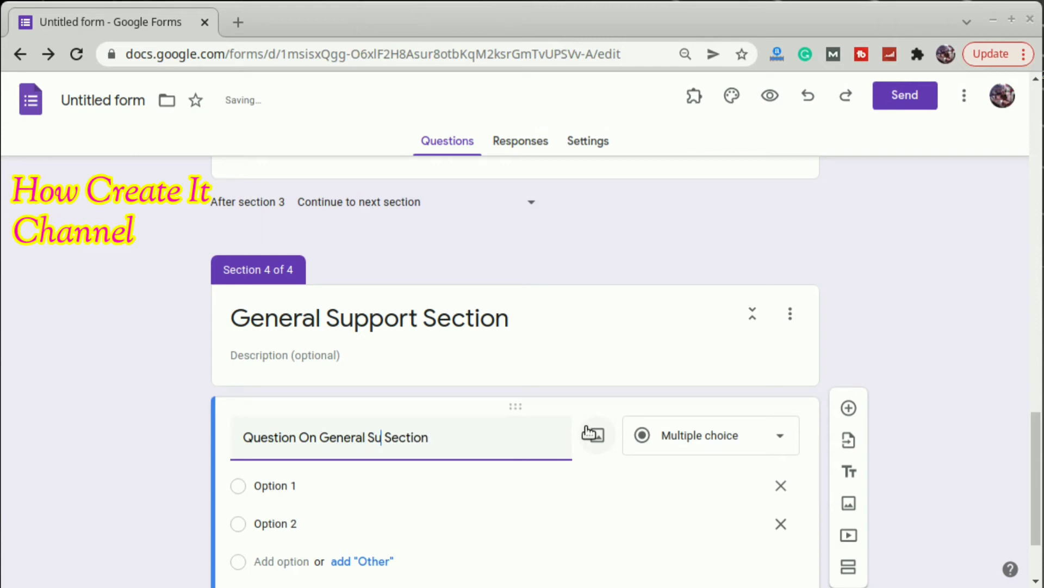
{"action": "type", "text": "pport"}
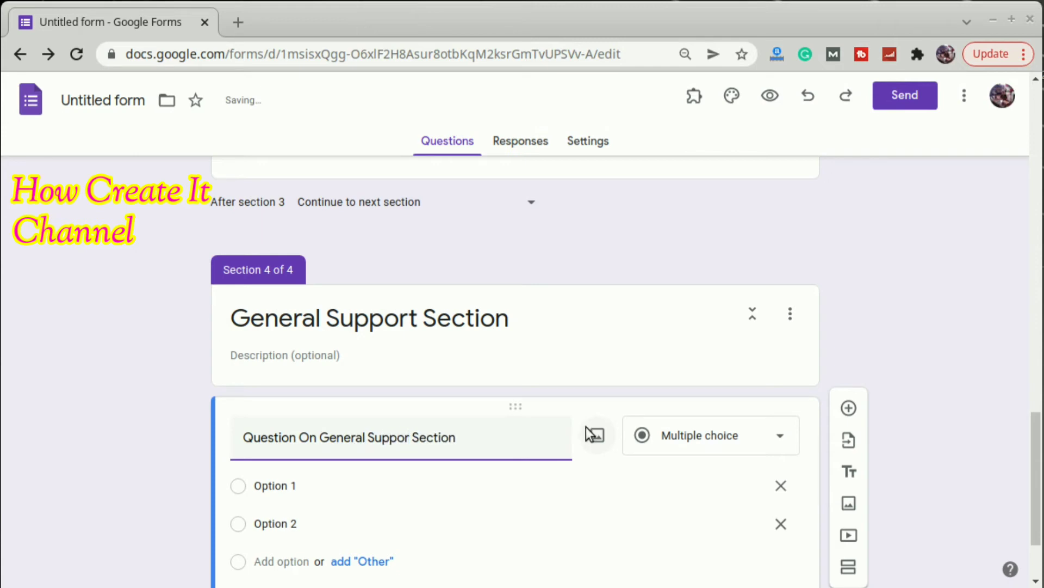
{"action": "scroll", "coordinate": [538, 490], "scroll_direction": "down", "scroll_amount": 1}
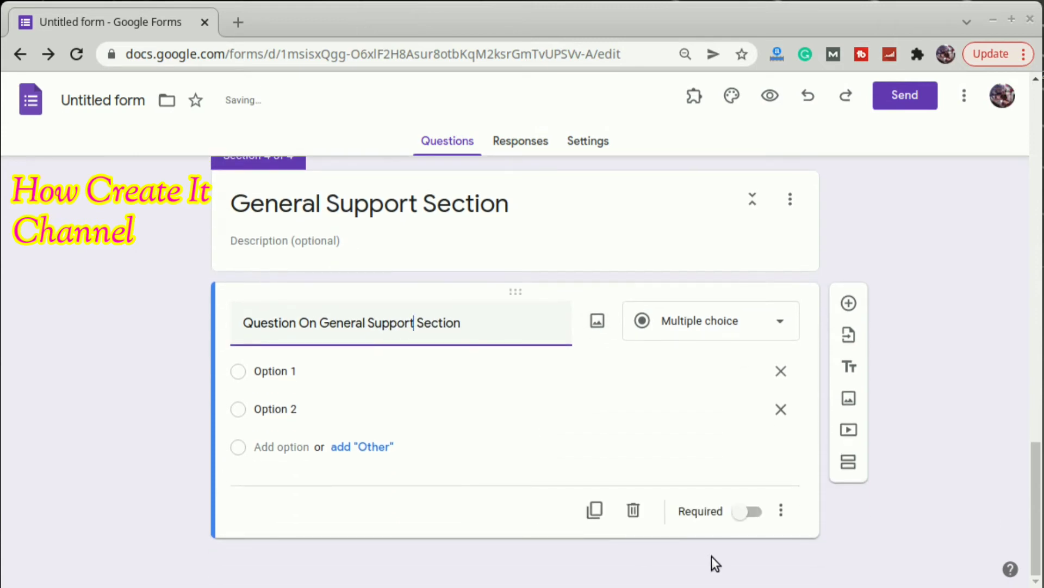
Open the form preview and fill in the respondent's name and email address
{"action": "scroll", "coordinate": [889, 518], "scroll_direction": "up", "scroll_amount": 15}
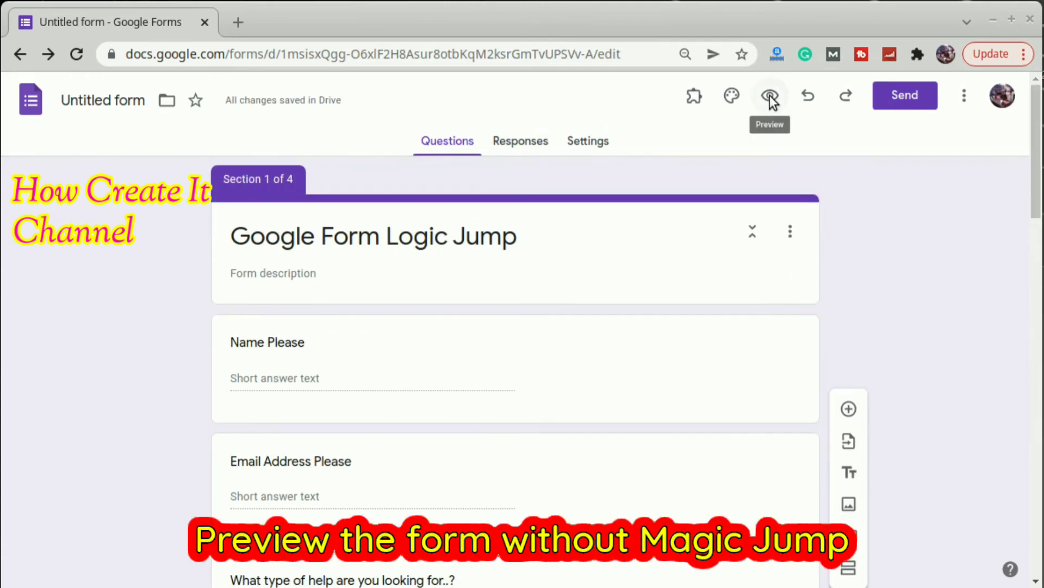
{"action": "left_click", "coordinate": [769, 95]}
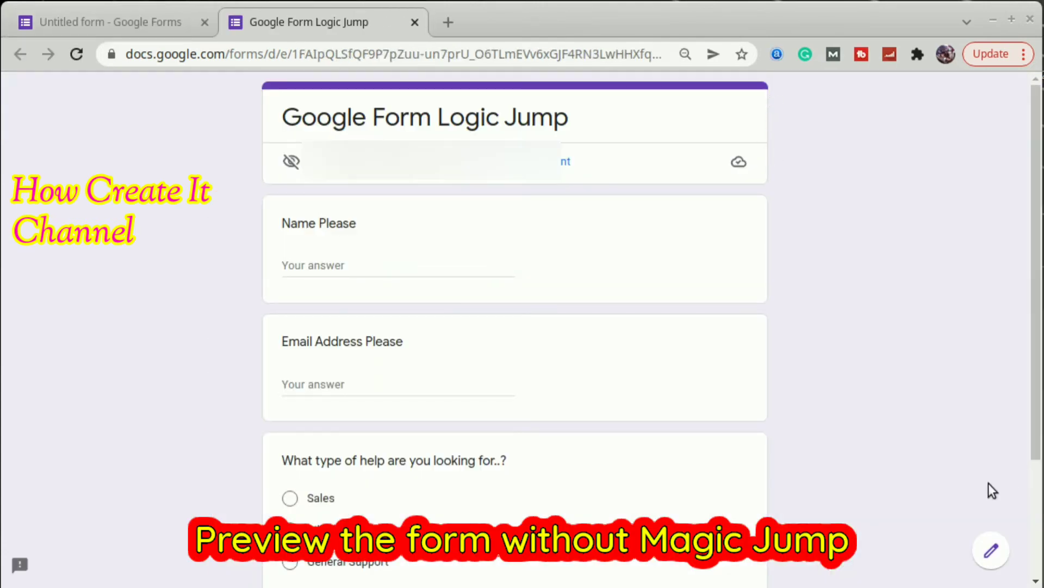
{"action": "left_click", "coordinate": [404, 266]}
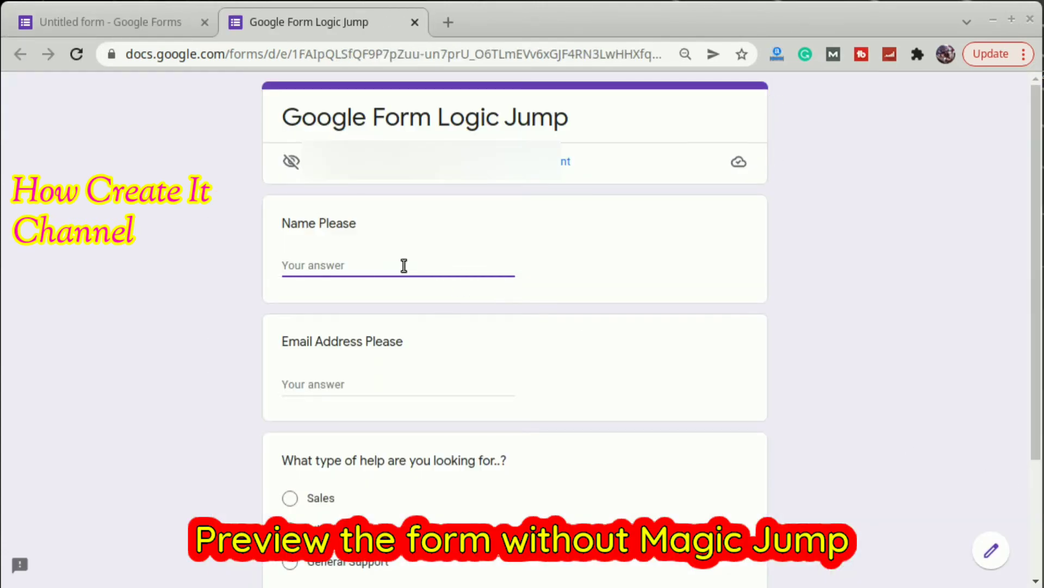
{"action": "type", "text": "i"}
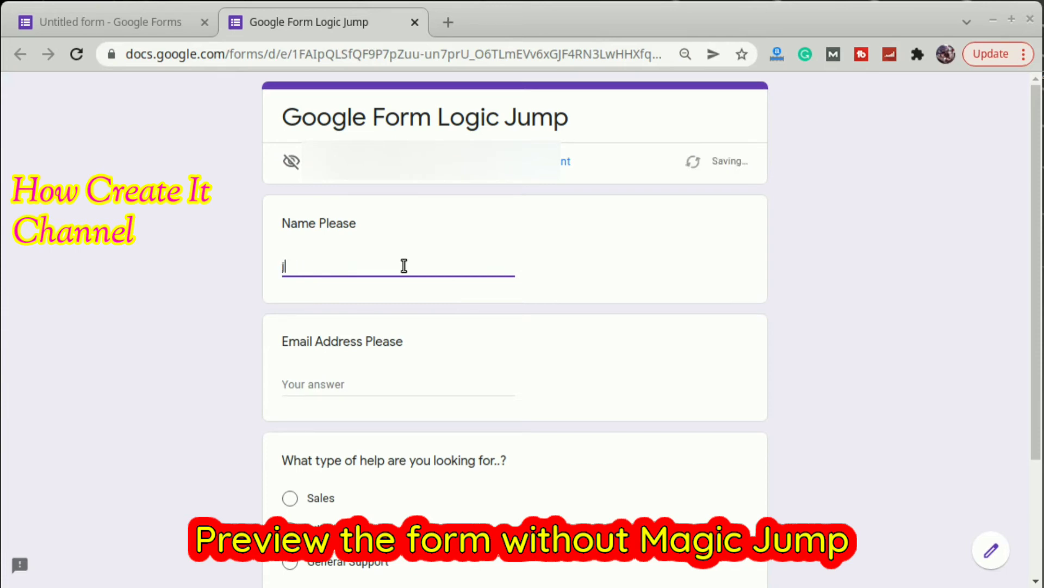
{"action": "type", "text": "h"}
{"action": "key", "text": "BackSpace"}
{"action": "key", "text": "BackSpace"}
{"action": "type", "text": "J"}
{"action": "left_click", "coordinate": [400, 383]}
{"action": "type", "text": "J"}
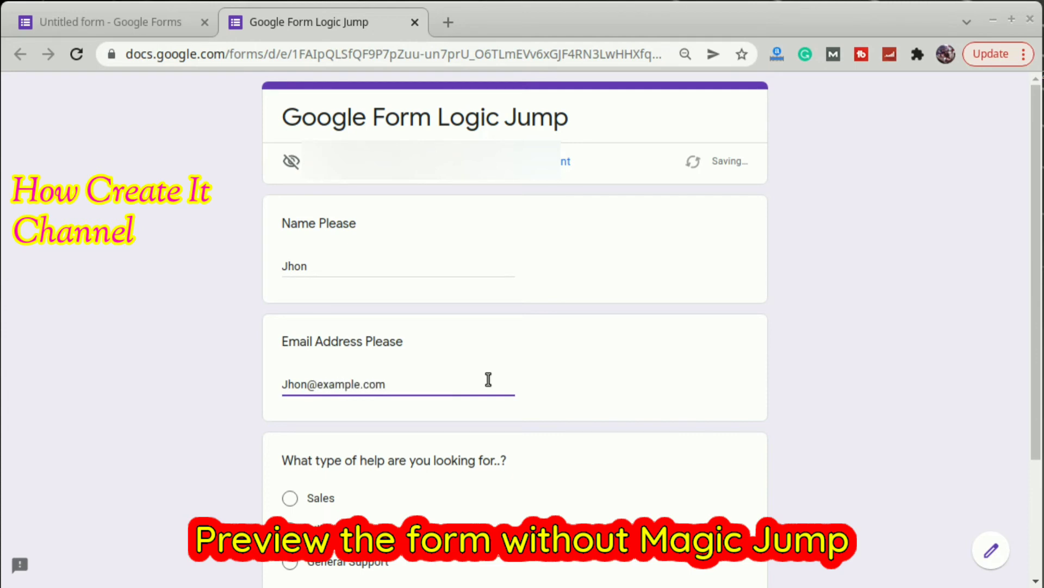
Answer the help-type question with "Billing" in the preview and continue to the following section to test the form's flow
{"action": "scroll", "coordinate": [488, 379], "scroll_direction": "down", "scroll_amount": 3}
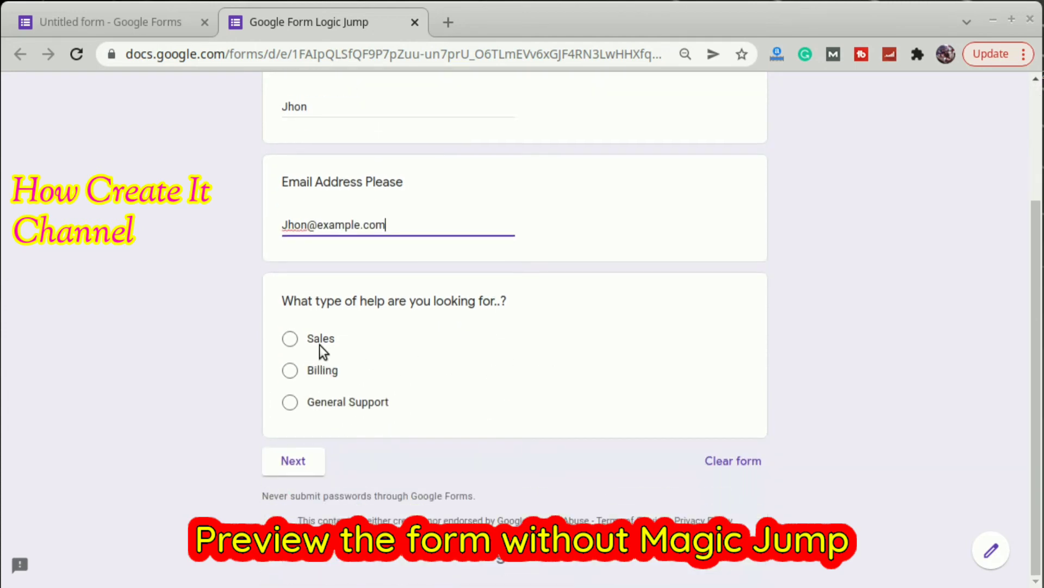
{"action": "left_click", "coordinate": [291, 371]}
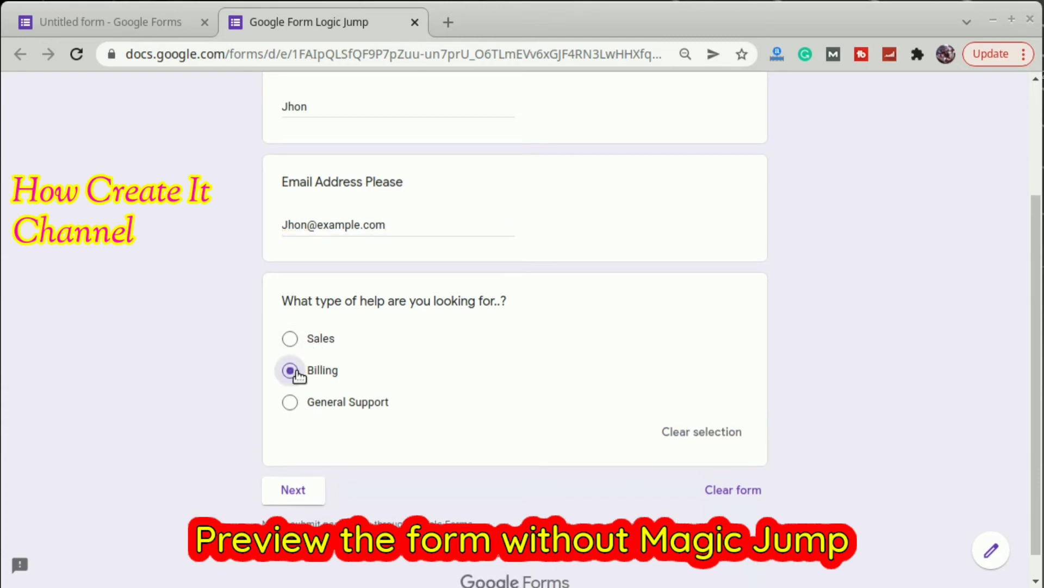
{"action": "left_click", "coordinate": [299, 492]}
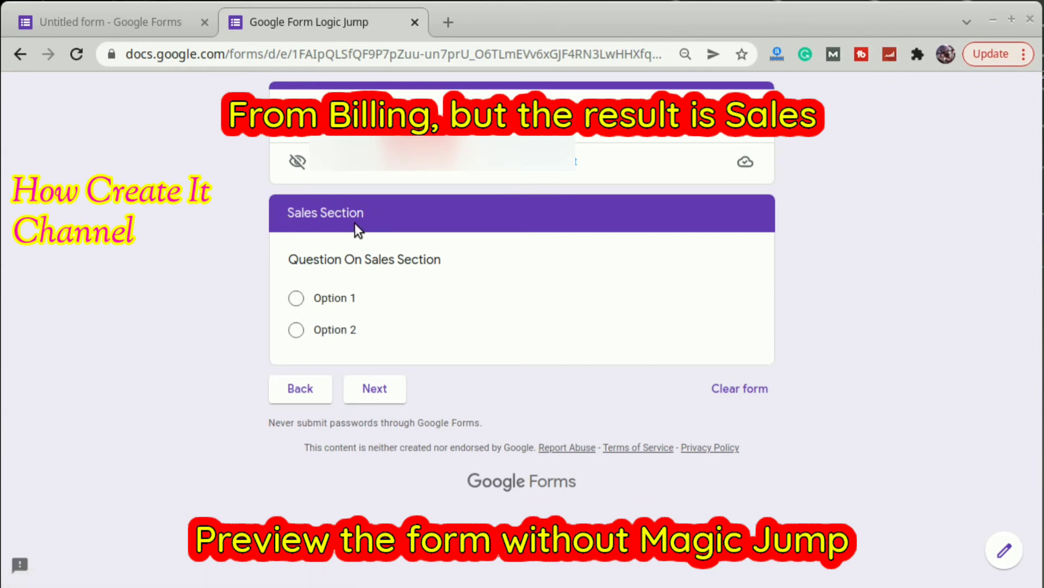
Close the form preview and return to the help-type question in the form editor
{"action": "left_click", "coordinate": [413, 22]}
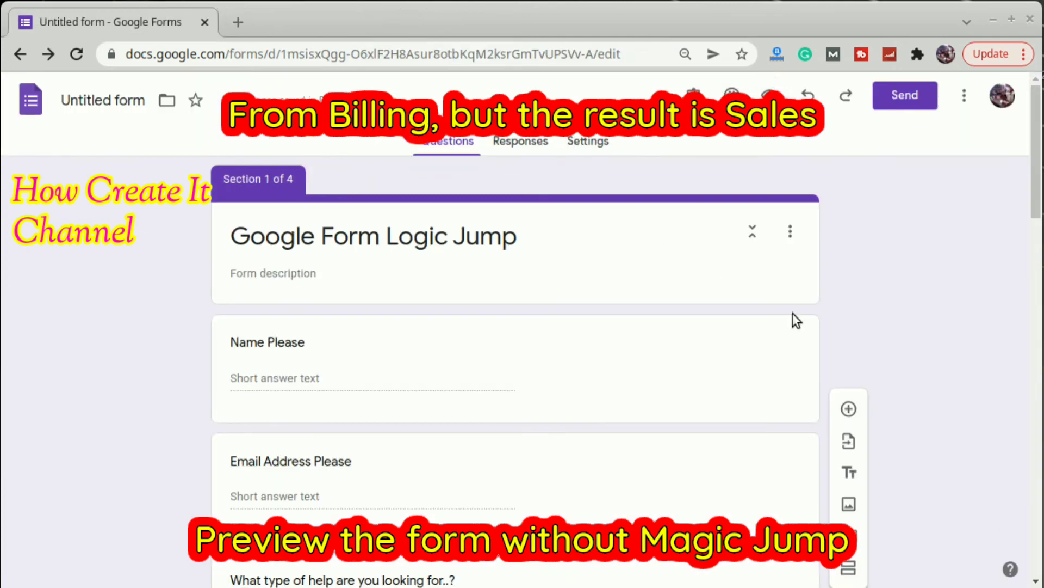
{"action": "scroll", "coordinate": [849, 338], "scroll_direction": "down", "scroll_amount": 3}
{"action": "scroll", "coordinate": [860, 357], "scroll_direction": "down", "scroll_amount": 2}
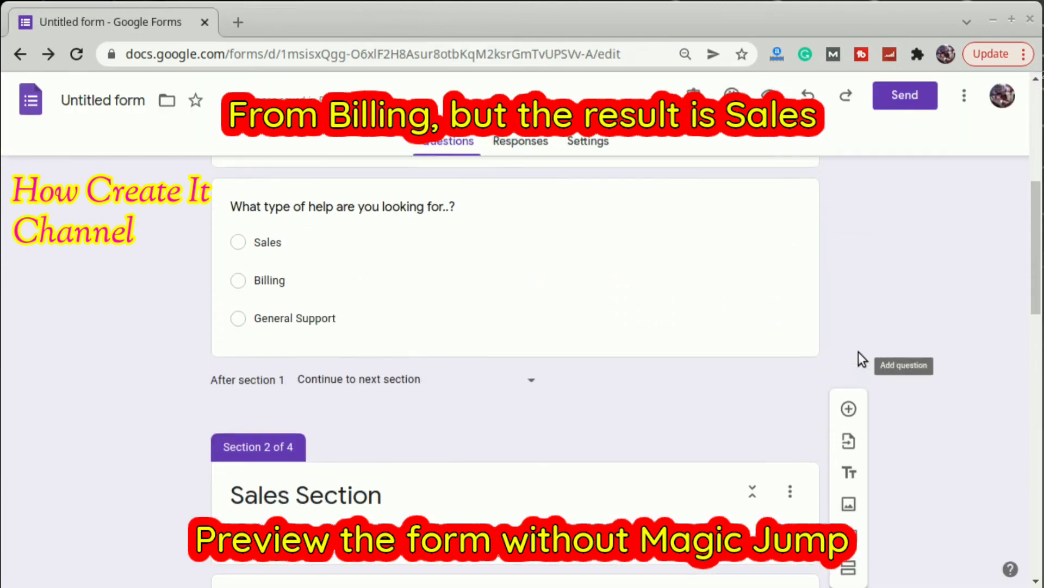
Turn on going to a section based on the answer for the question "What type of help are you looking for..?"
{"action": "scroll", "coordinate": [861, 357], "scroll_direction": "up", "scroll_amount": 1}
{"action": "left_click", "coordinate": [463, 248]}
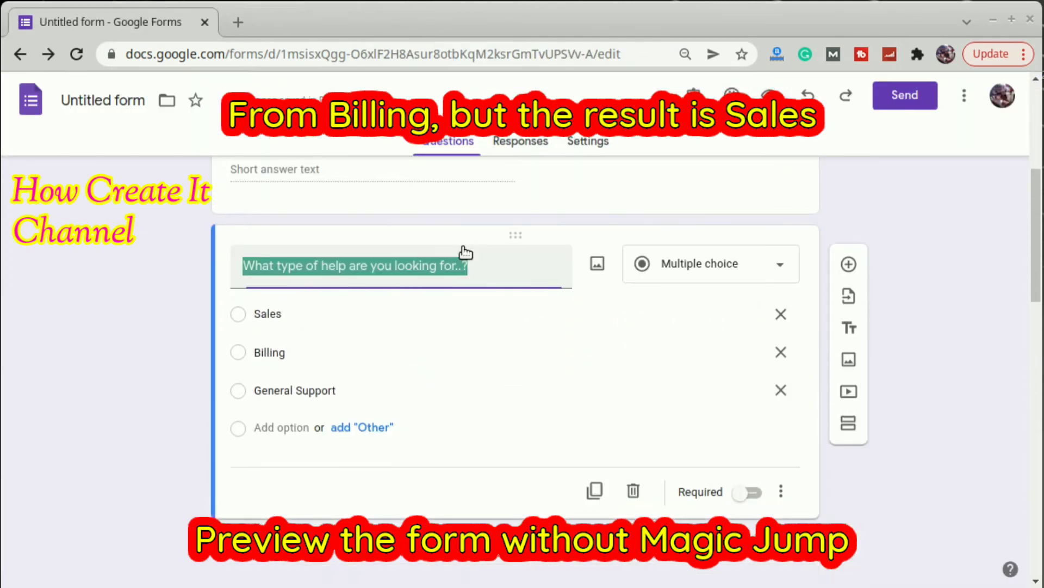
{"action": "left_click", "coordinate": [781, 491]}
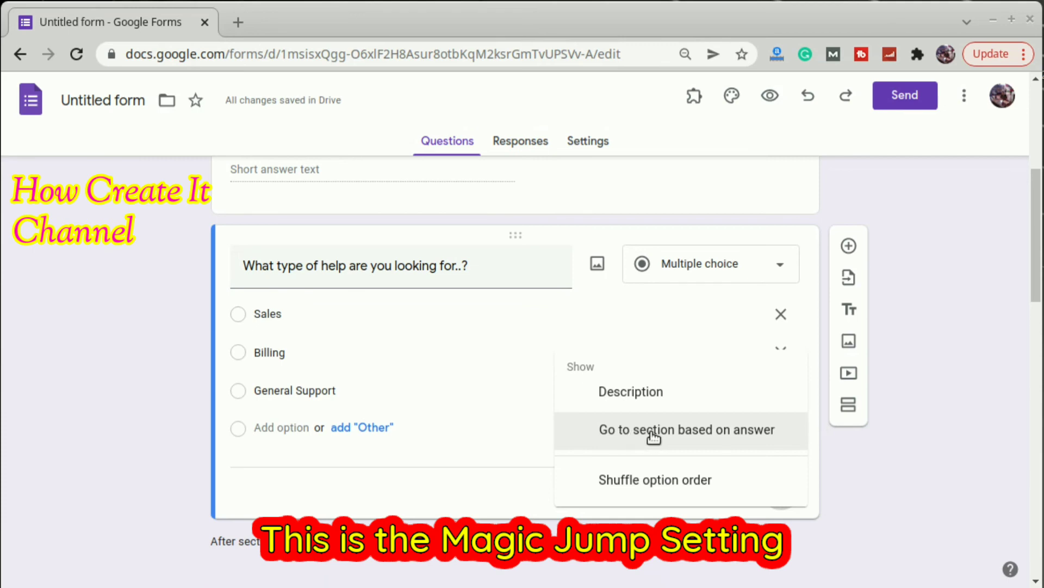
{"action": "left_click", "coordinate": [680, 435]}
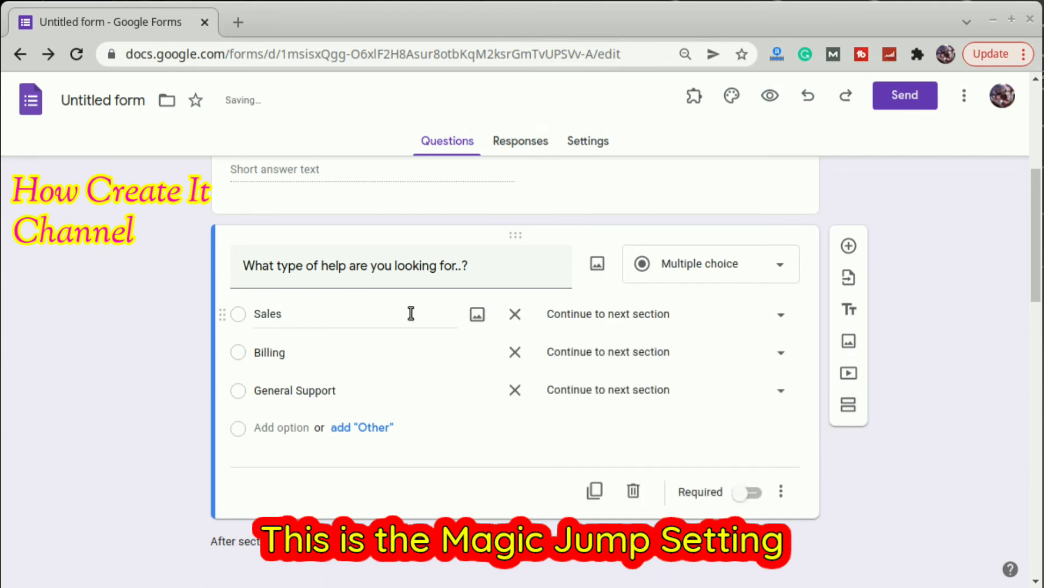
Route the Sales answer to section 2 (Sales Section), Billing to section 3 (Billing Section) and General Support to section 4 (General Support Section)
{"action": "left_click", "coordinate": [759, 321]}
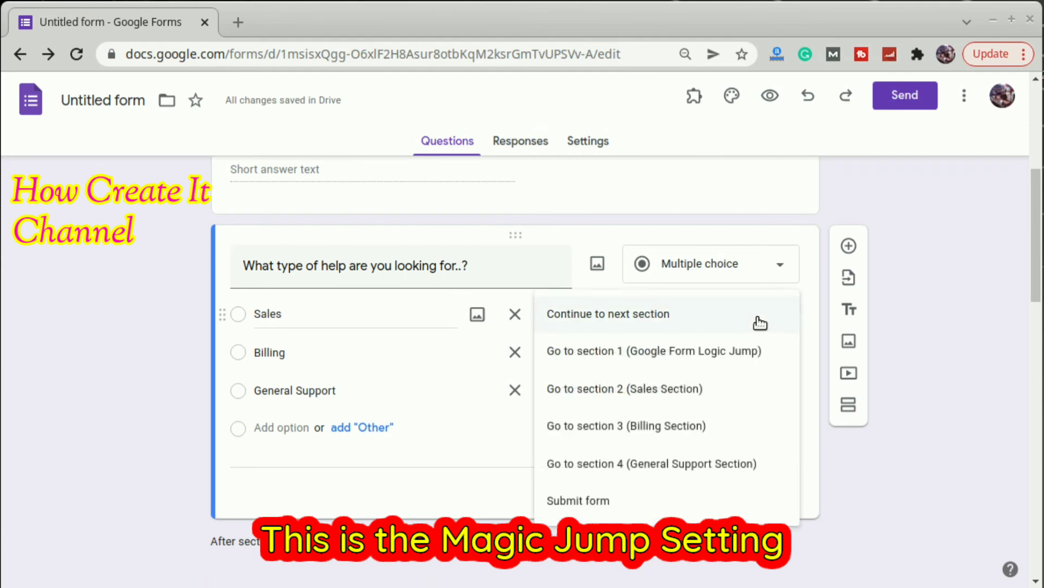
{"action": "left_click", "coordinate": [596, 389]}
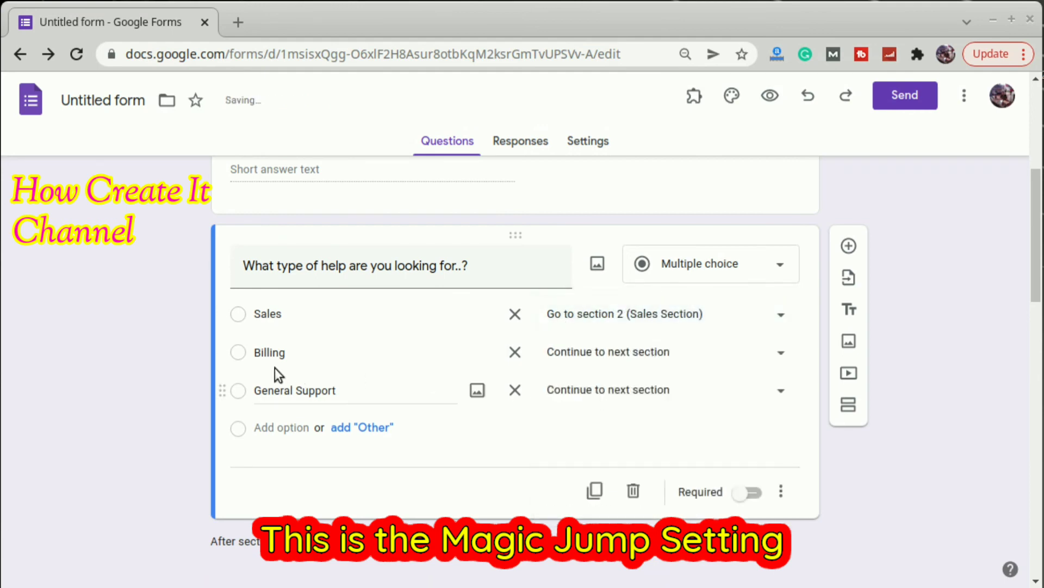
{"action": "left_click", "coordinate": [633, 357]}
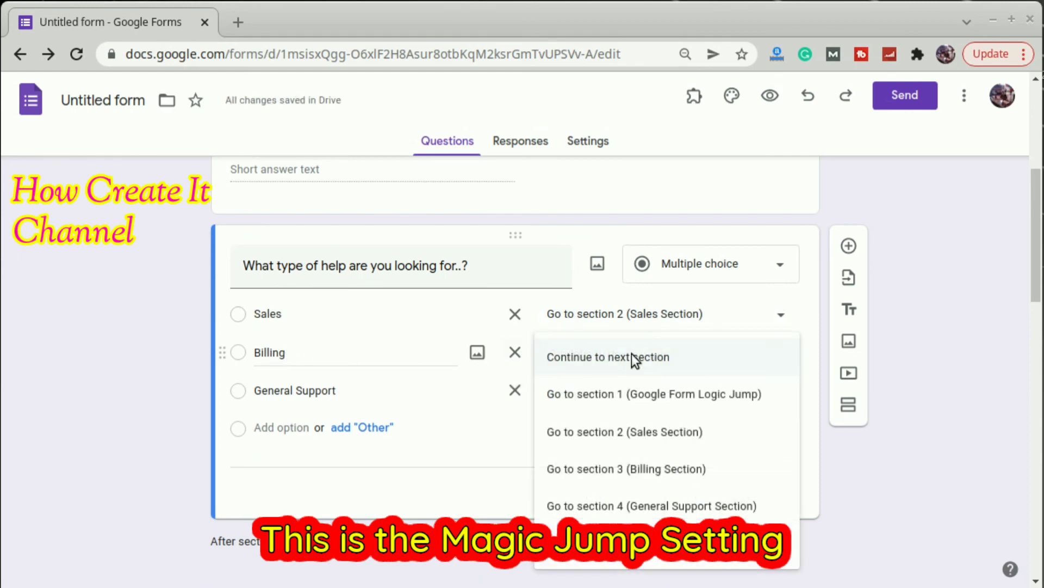
{"action": "left_click", "coordinate": [594, 474]}
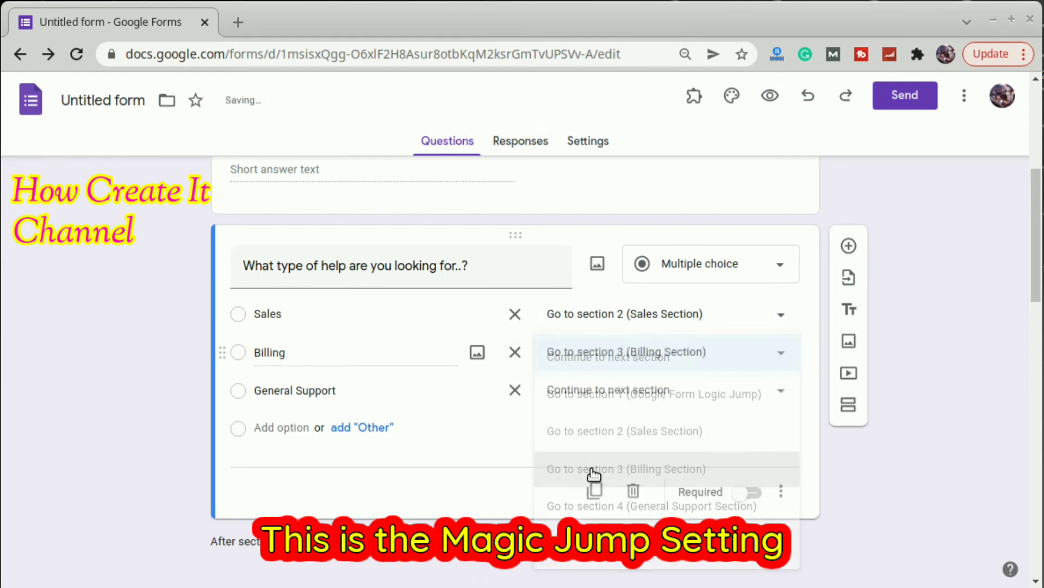
{"action": "left_click", "coordinate": [617, 395]}
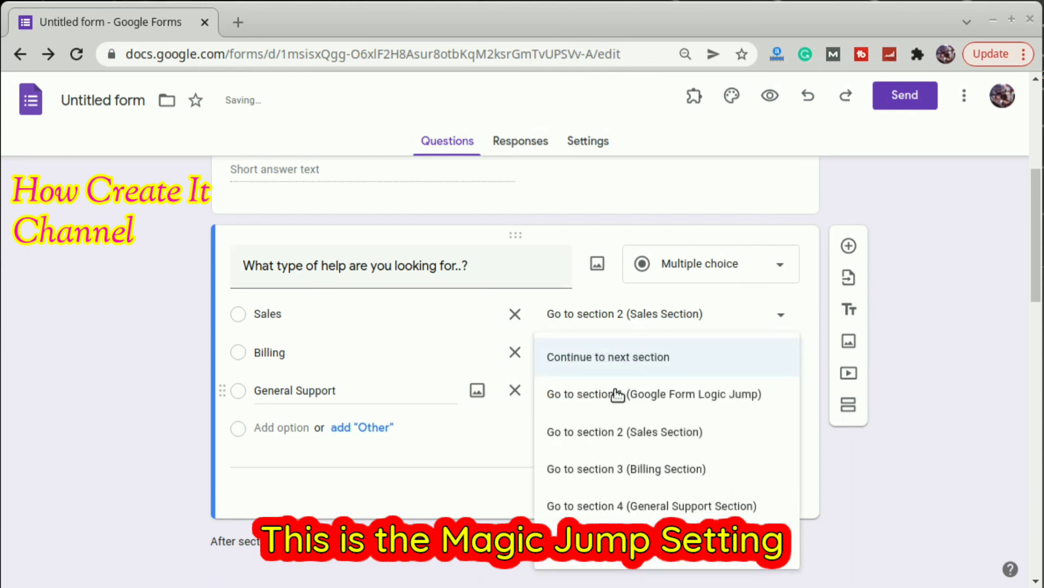
{"action": "left_click", "coordinate": [604, 506]}
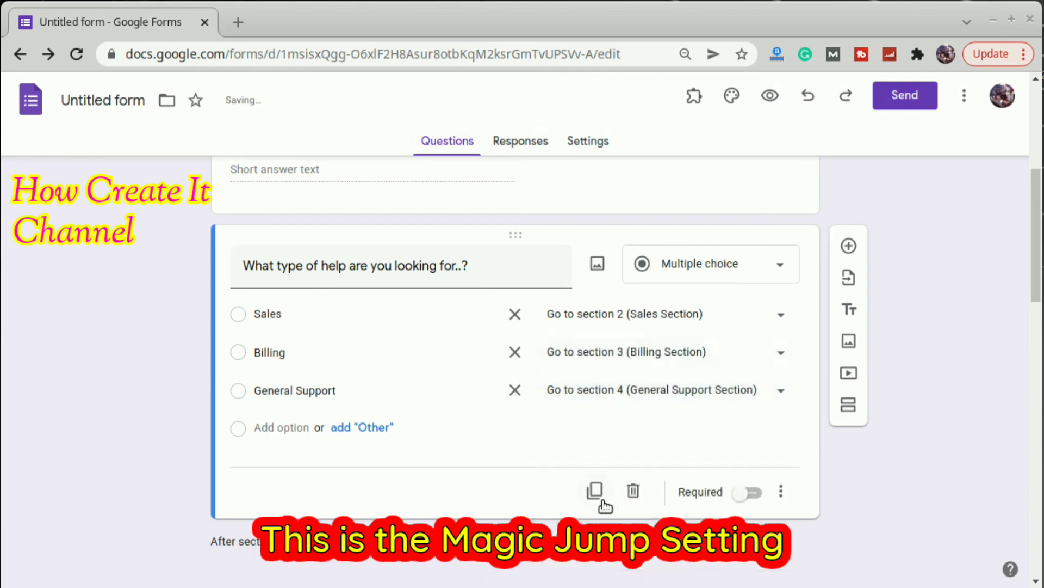
Preview the form and continue with the Billing answer to test its section jump
{"action": "left_click", "coordinate": [768, 98]}
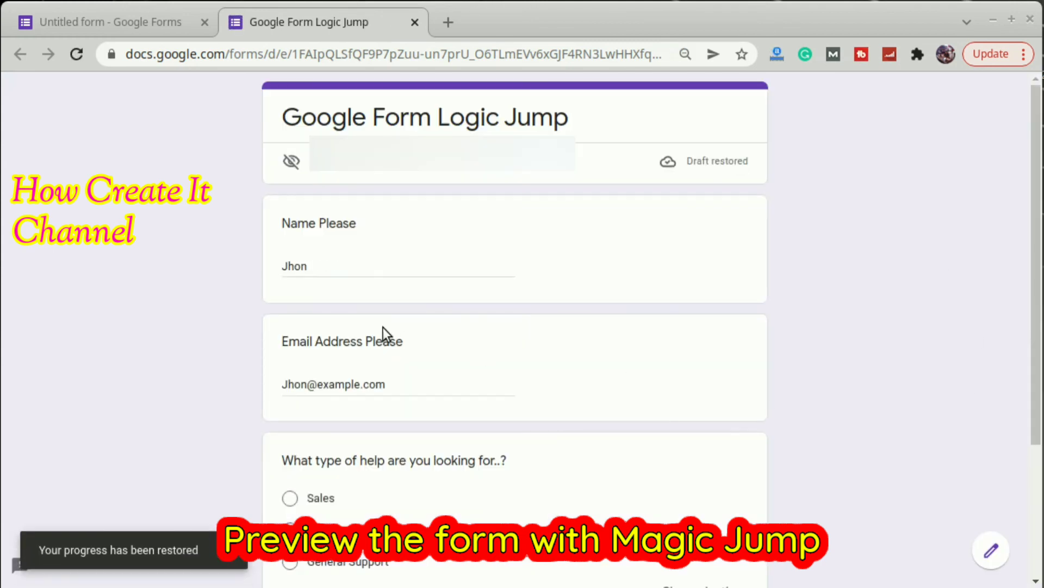
{"action": "scroll", "coordinate": [383, 328], "scroll_direction": "down", "scroll_amount": 3}
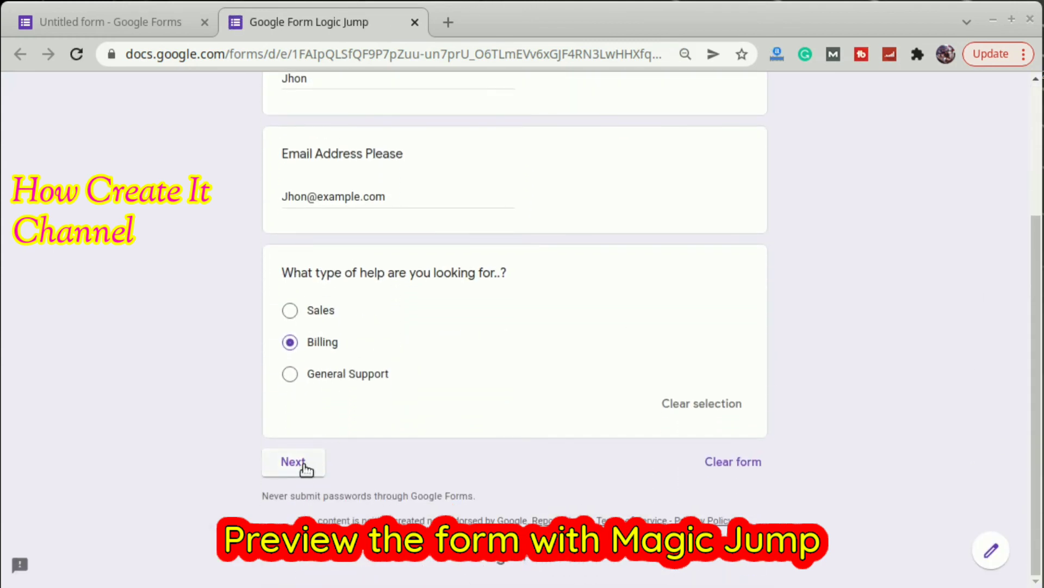
{"action": "left_click", "coordinate": [300, 467]}
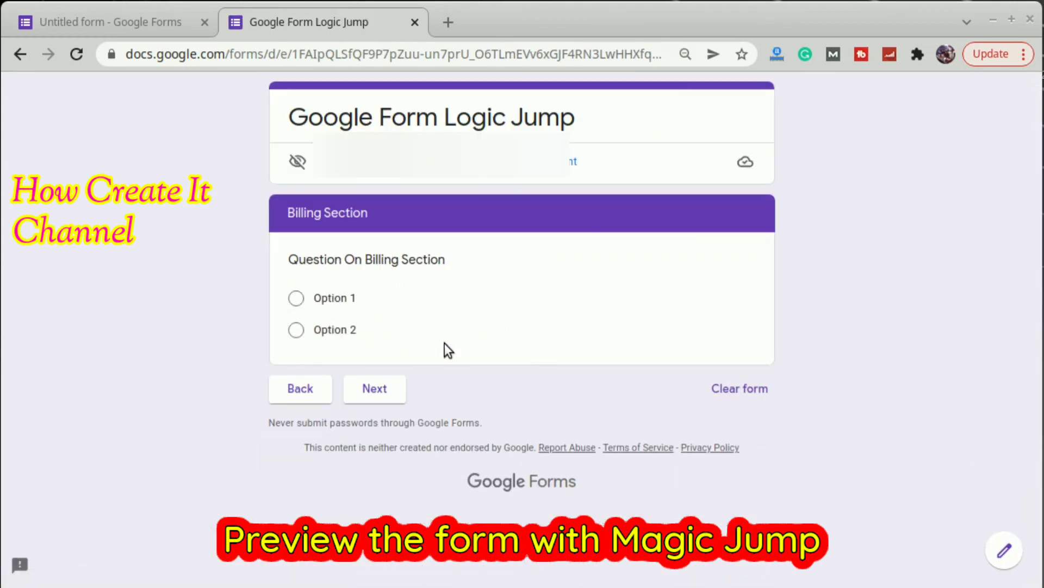
Return to the help-type question in the preview, answer "General Support" and continue to test its section jump
{"action": "left_click", "coordinate": [307, 389]}
{"action": "scroll", "coordinate": [483, 389], "scroll_direction": "down", "scroll_amount": 3}
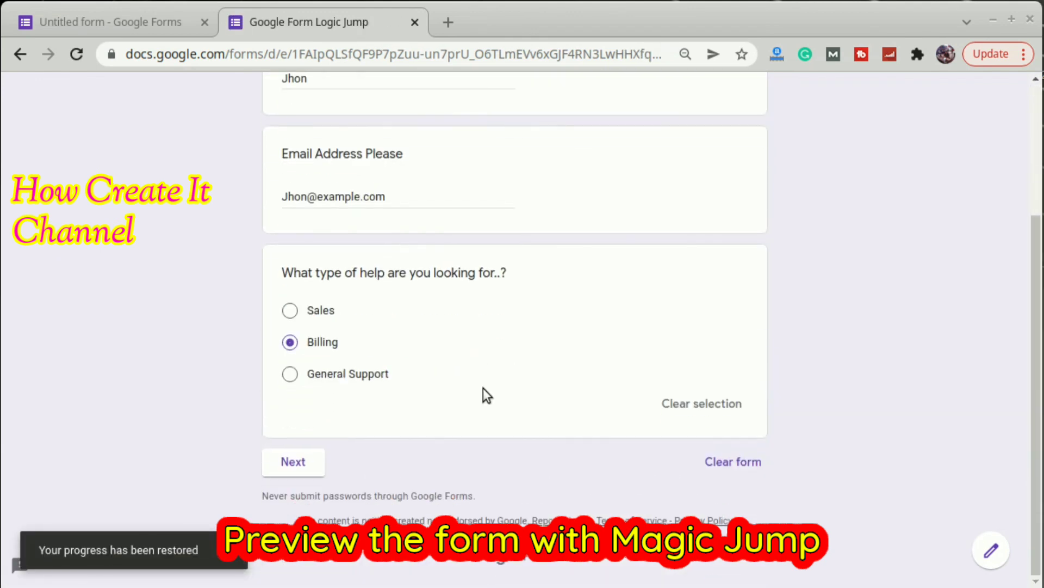
{"action": "left_click", "coordinate": [336, 376]}
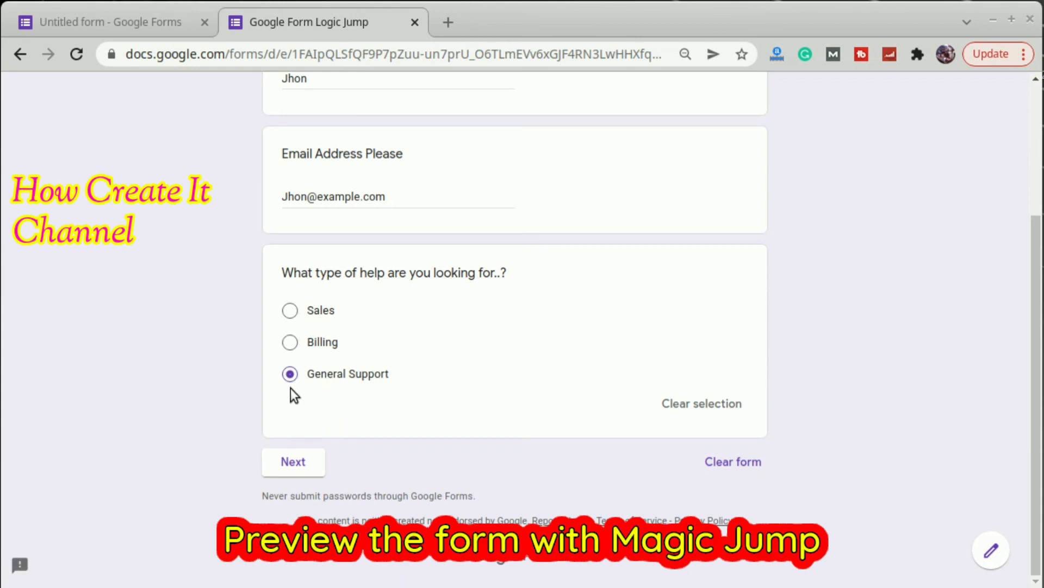
{"action": "left_click", "coordinate": [297, 460]}
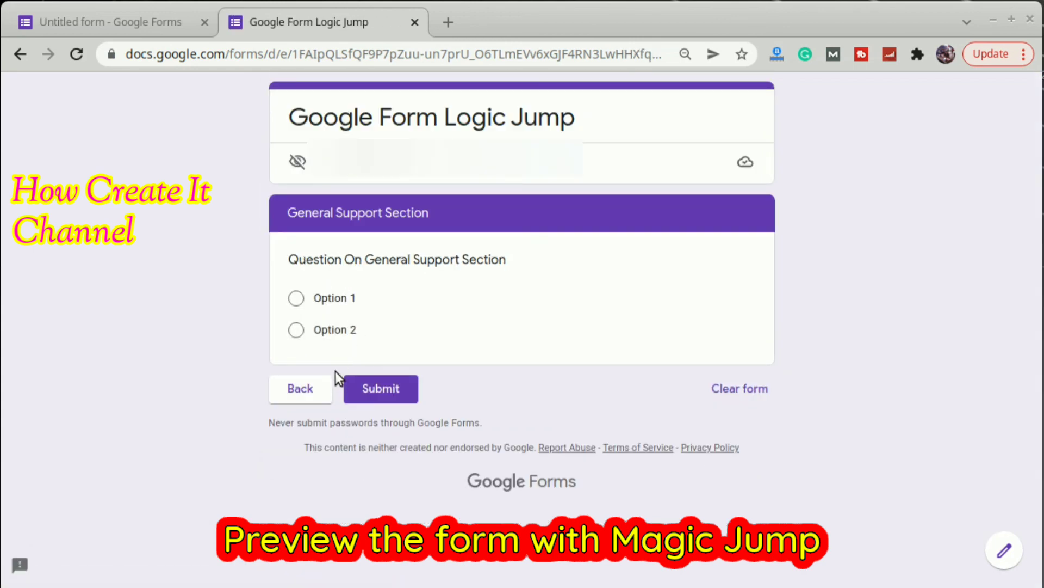
Go back to the help-type question in the preview, answer "Sales" and continue to test its section jump
{"action": "left_click", "coordinate": [310, 389]}
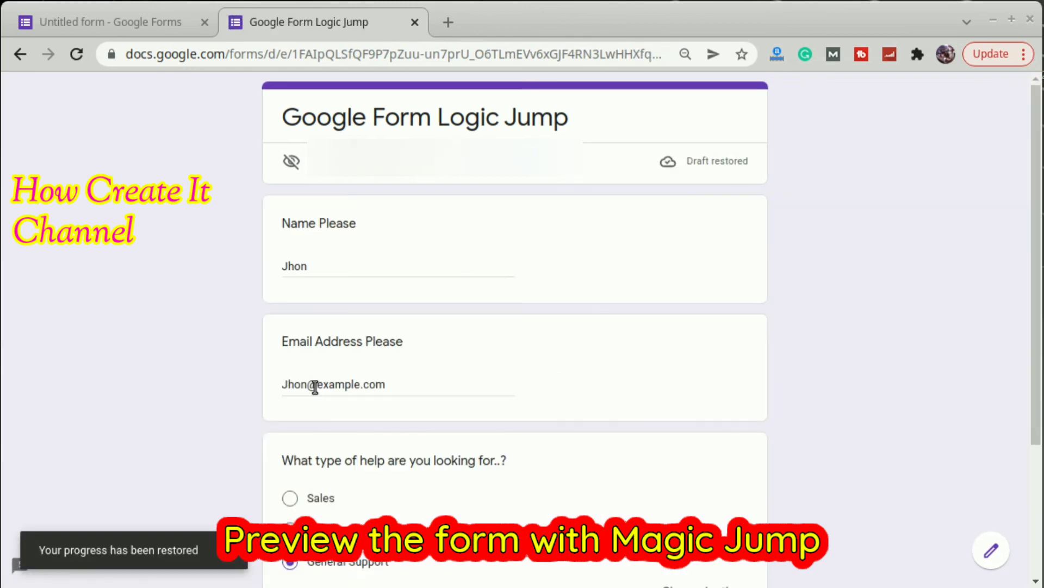
{"action": "scroll", "coordinate": [503, 378], "scroll_direction": "down", "scroll_amount": 3}
{"action": "left_click", "coordinate": [289, 311]}
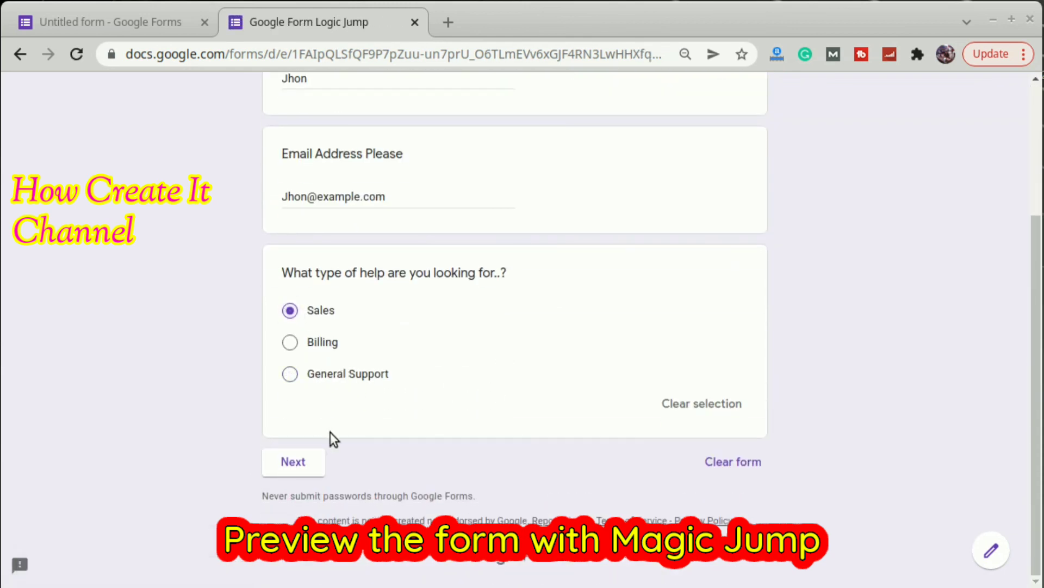
{"action": "left_click", "coordinate": [299, 463]}
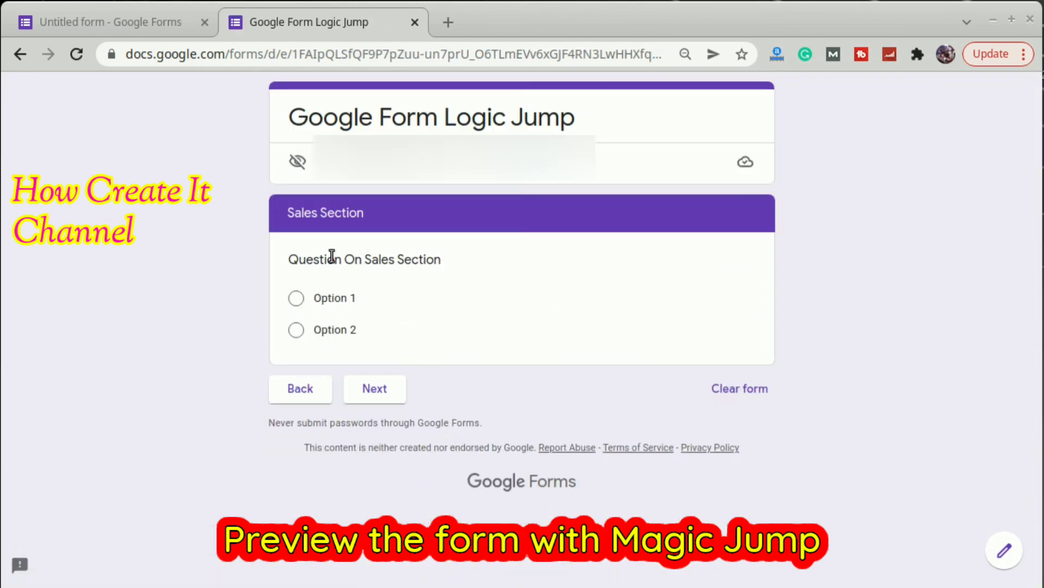